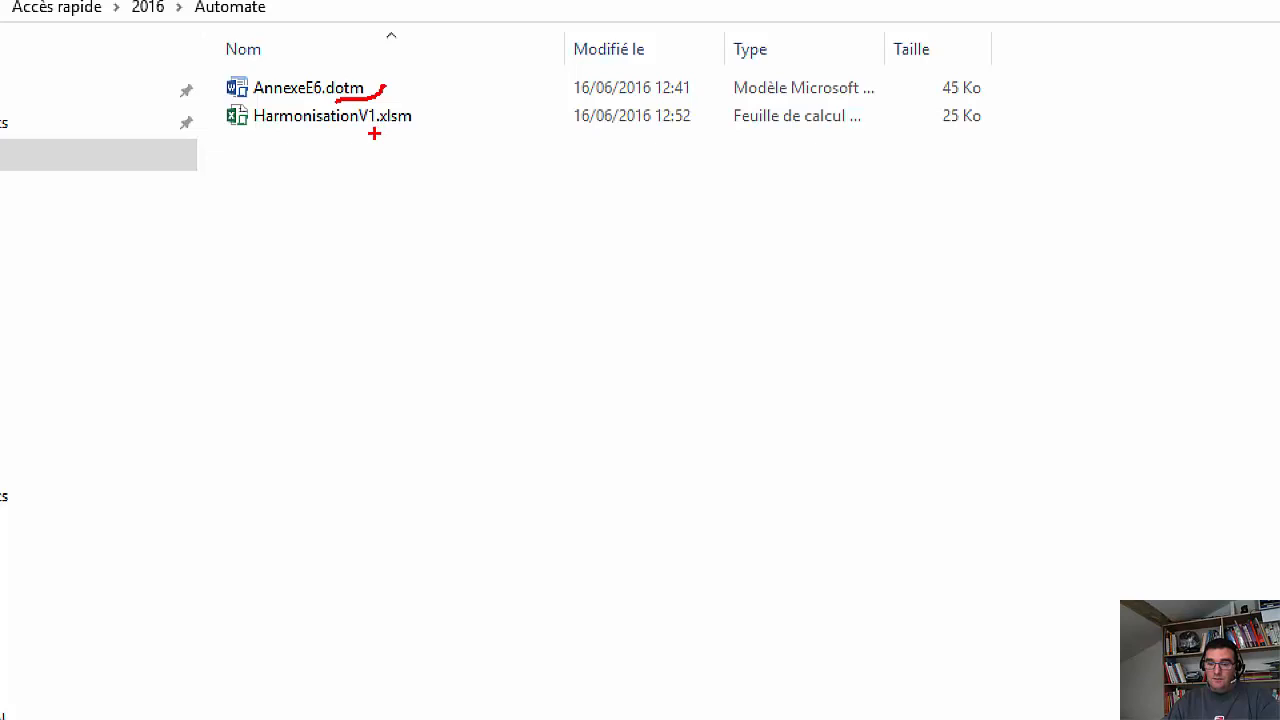
Create a new Word document from the AnnexeE6.dotm template in the Automate folder.
drag(374, 133, 427, 122)
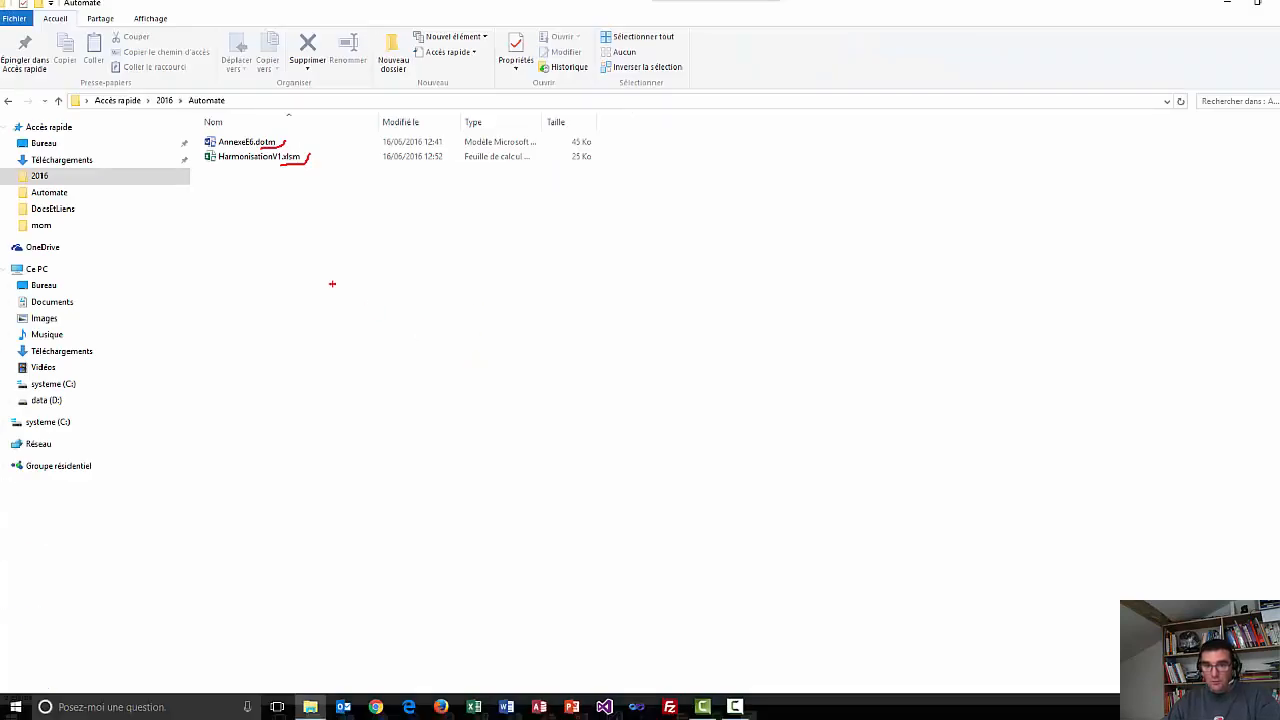
click(213, 148)
double_click(213, 148)
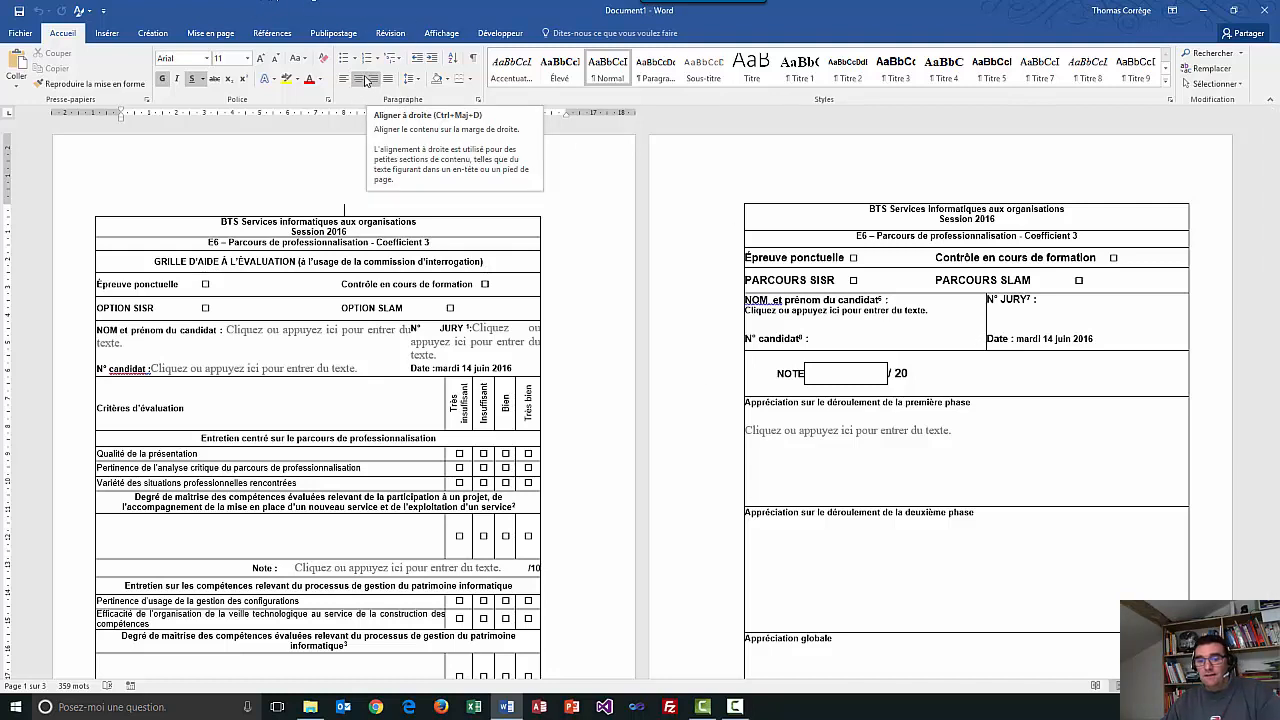
Show the Développeur tab and view the template's macro code in Visual Basic.
click(500, 33)
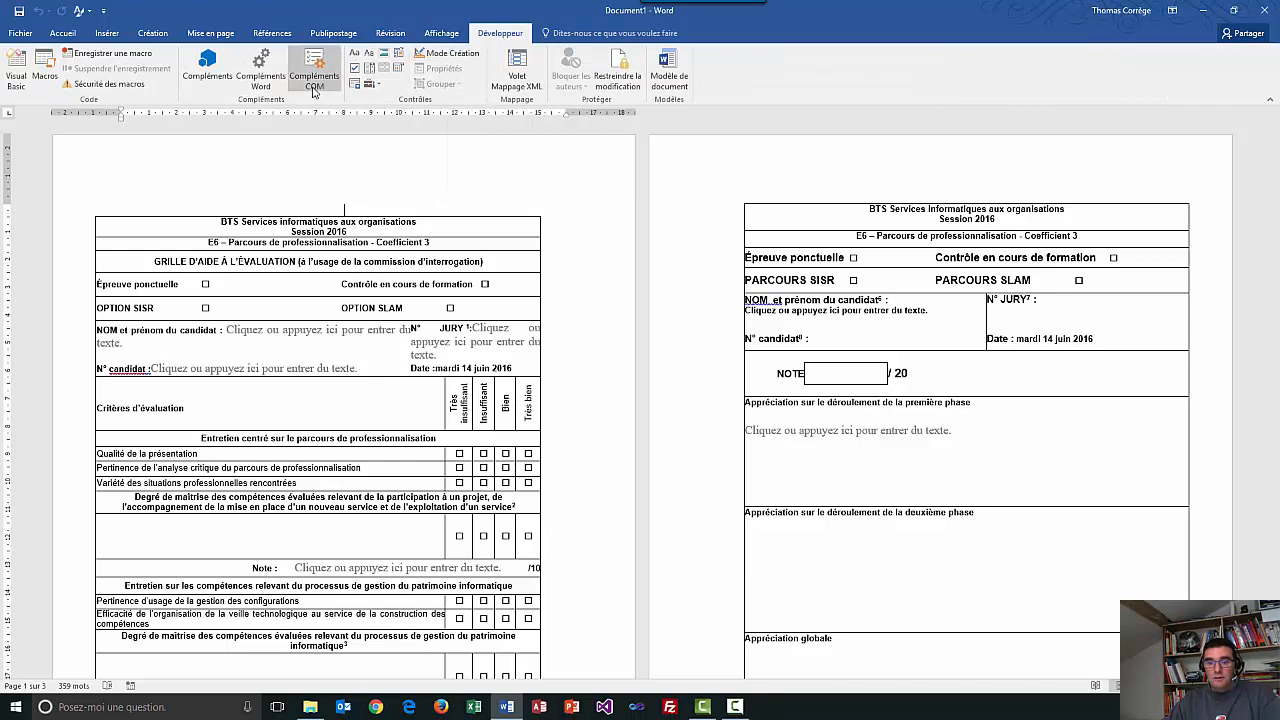
click(16, 70)
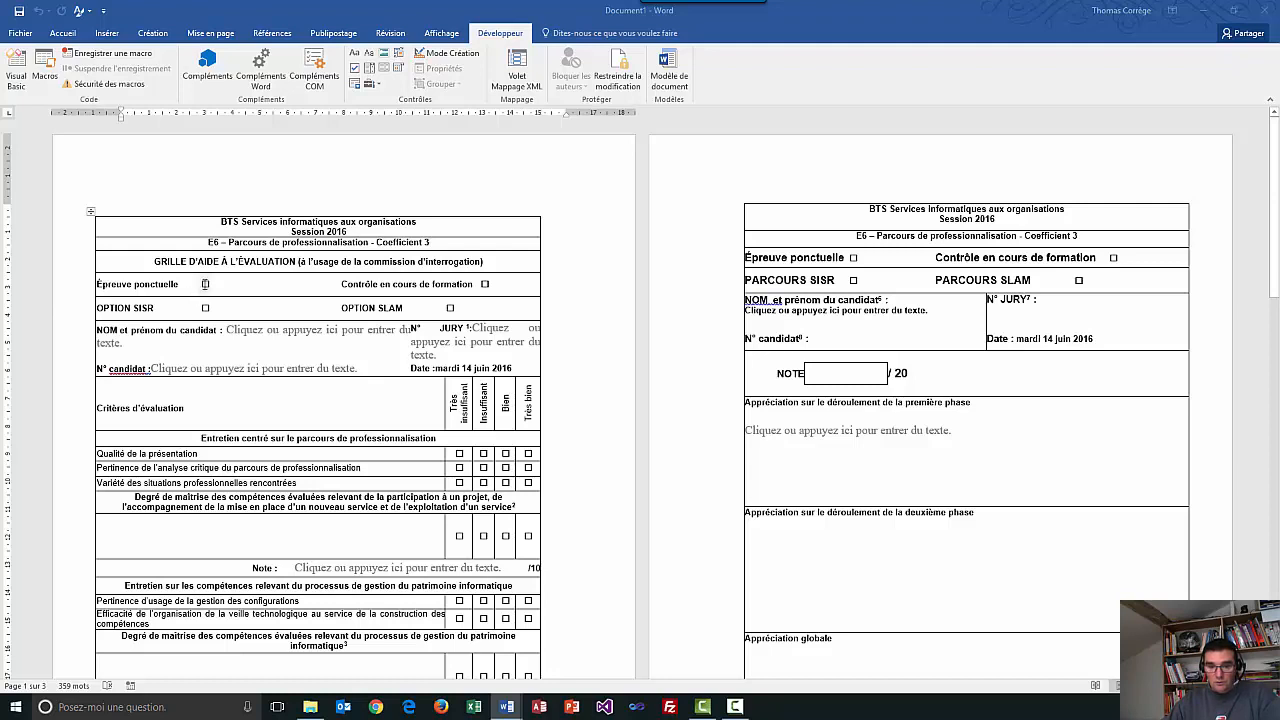
Mark the form Épreuve ponctuelle with option SLAM and enter the candidate's name.
click(205, 285)
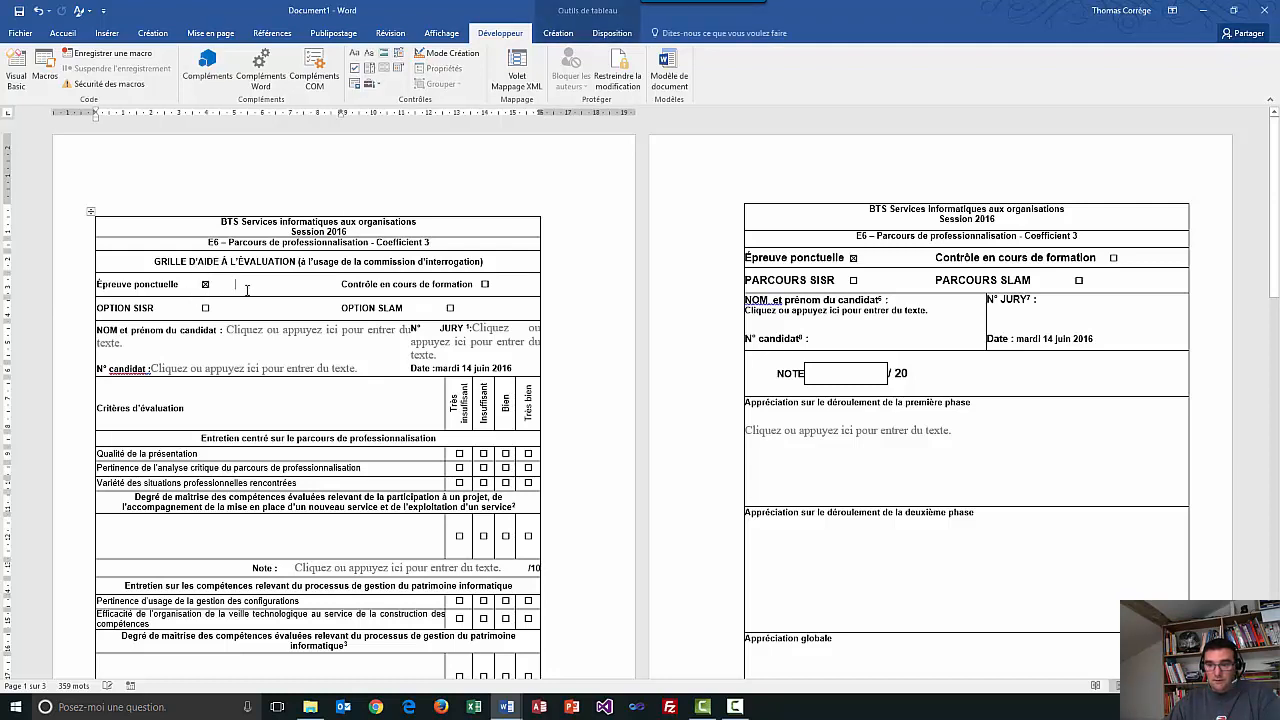
click(450, 308)
click(295, 327)
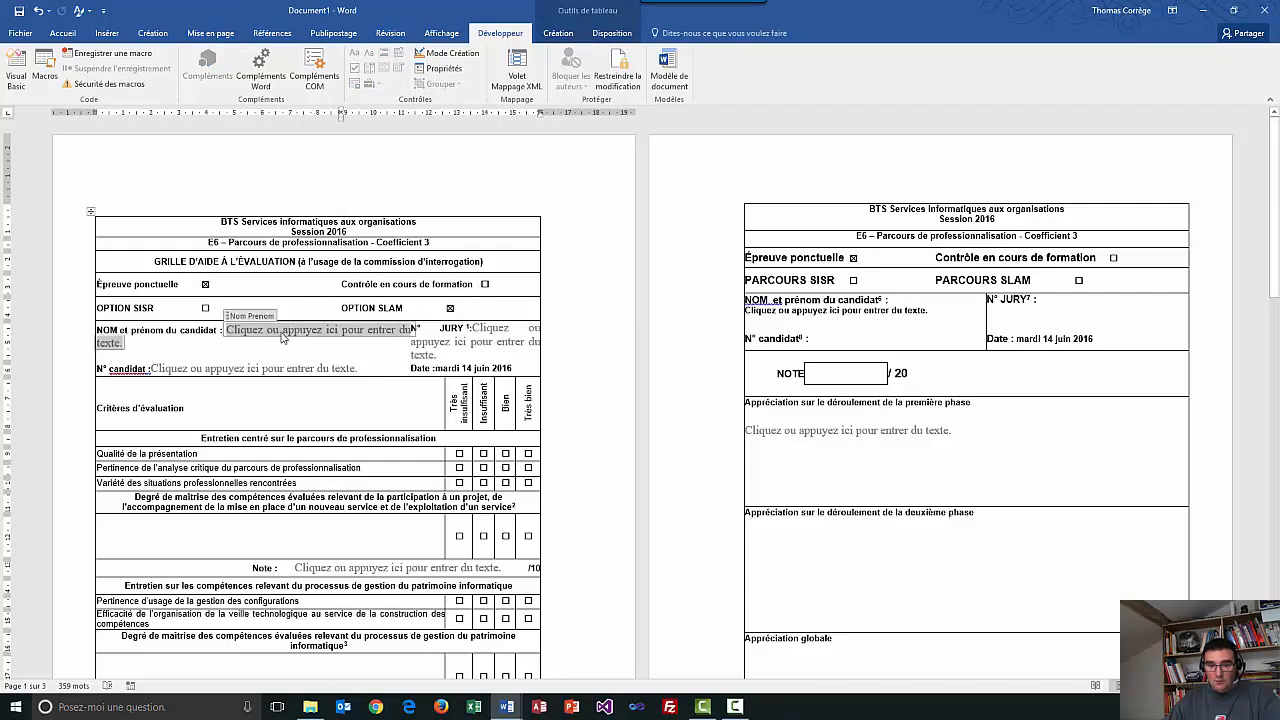
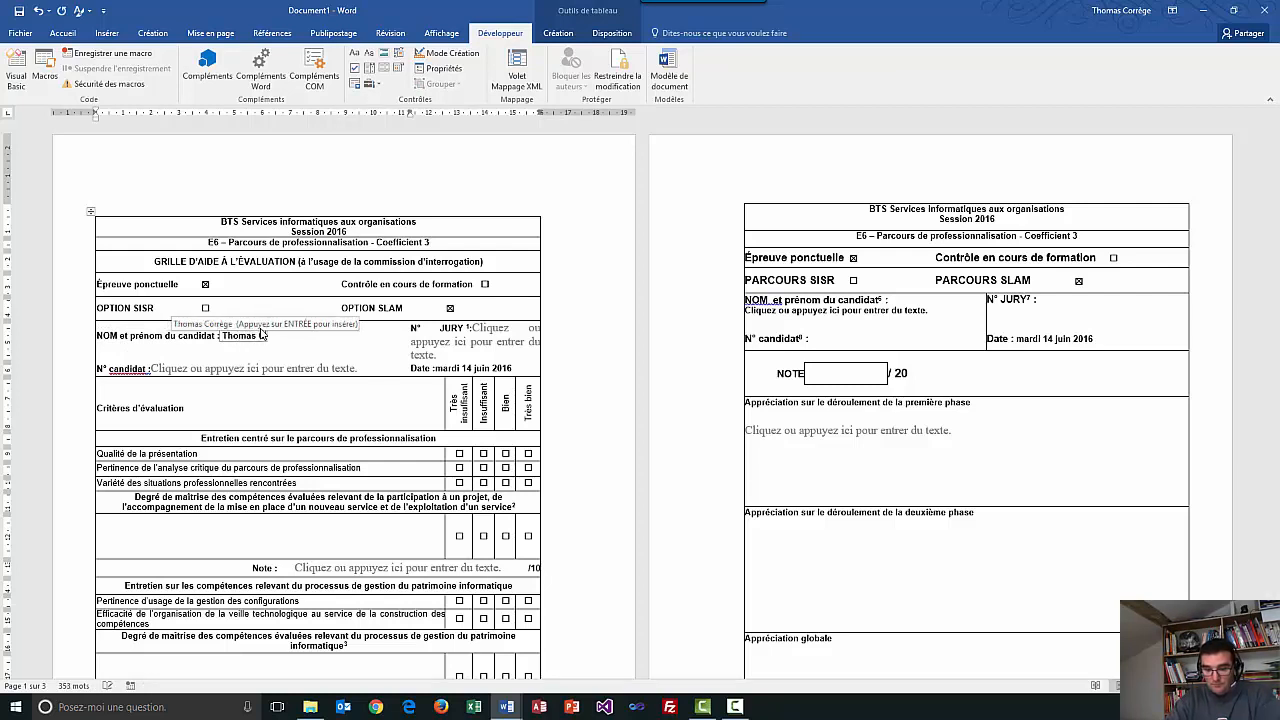
Enter jury number 2 and the candidate number.
click(498, 341)
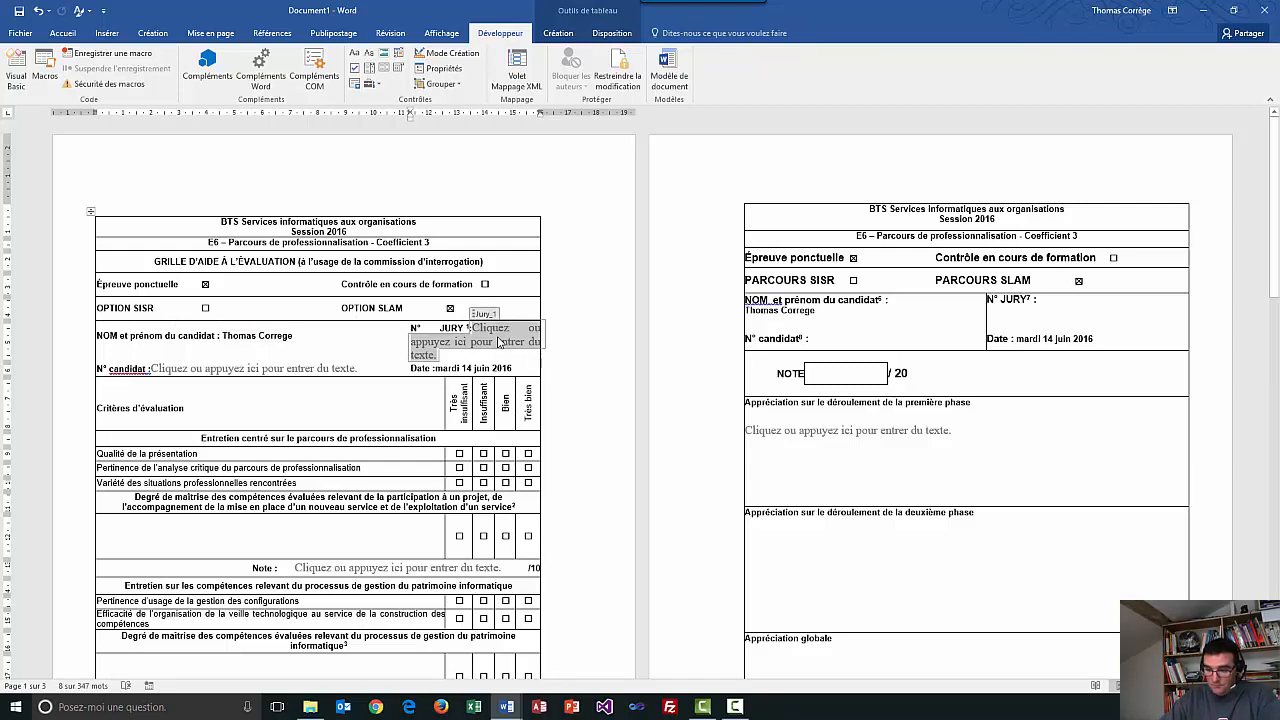
text(2)
click(239, 348)
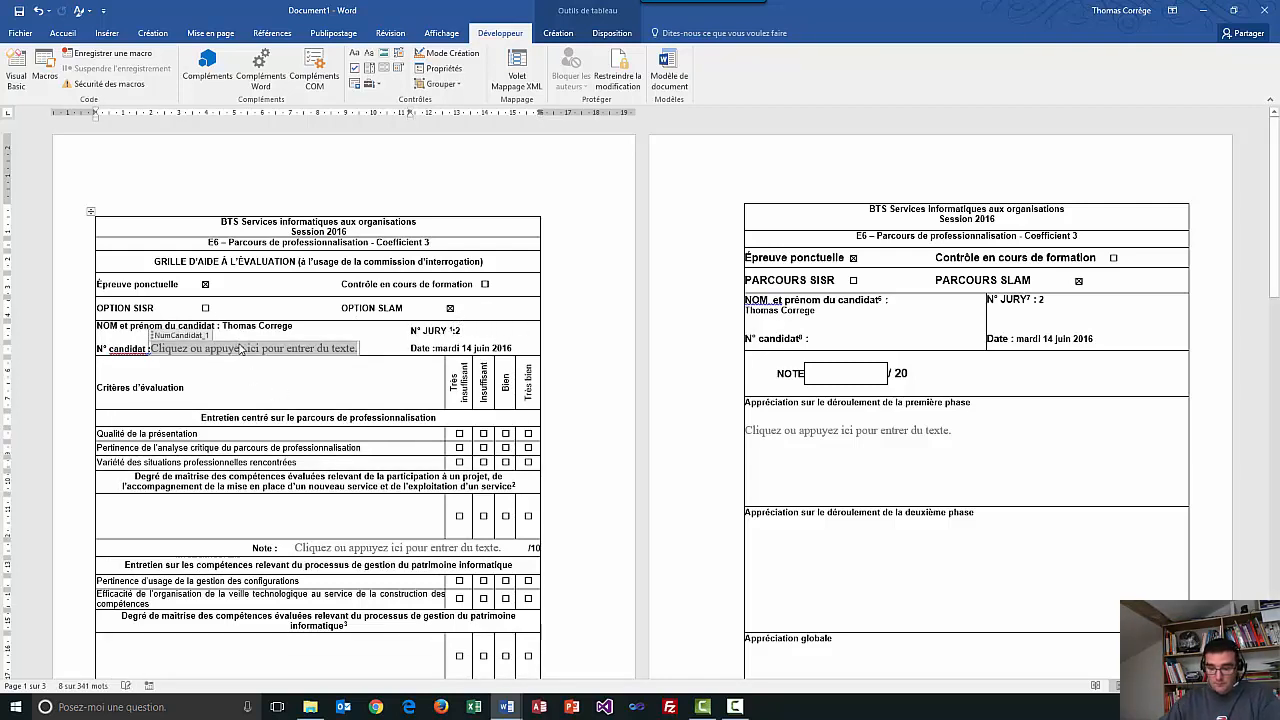
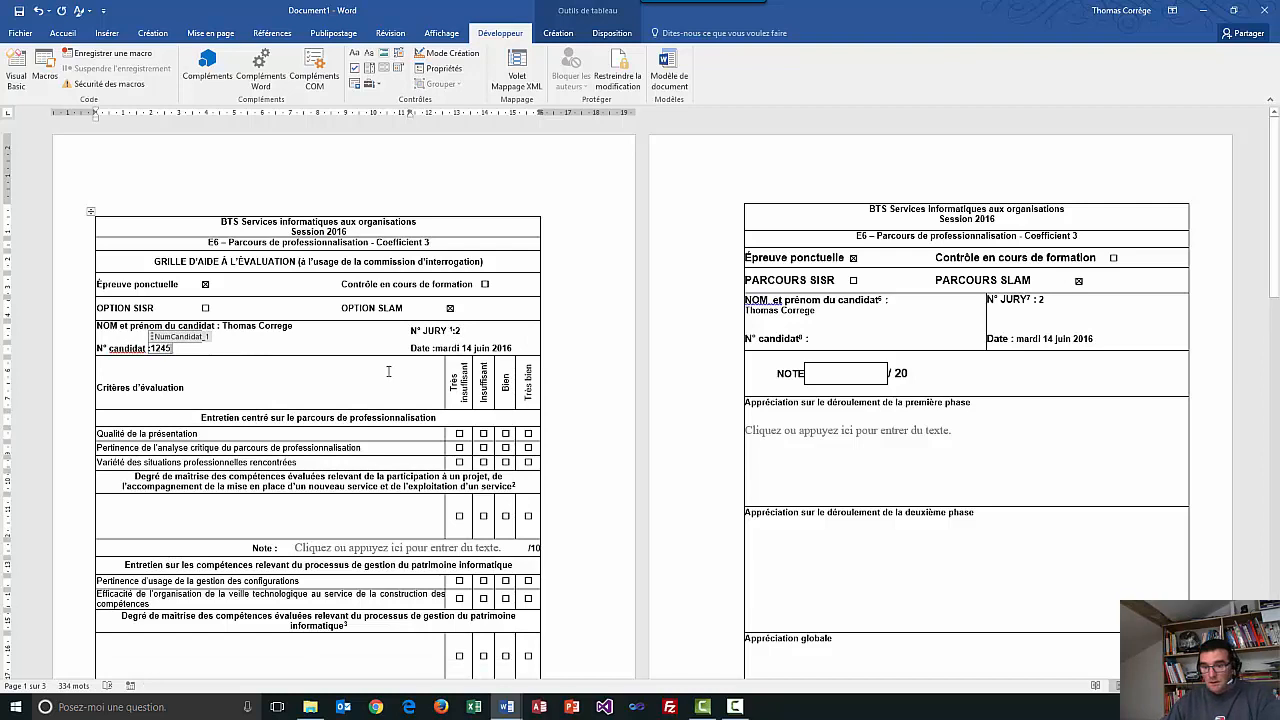
Set the date to 14 June 2016 using the date picker.
click(452, 349)
click(523, 348)
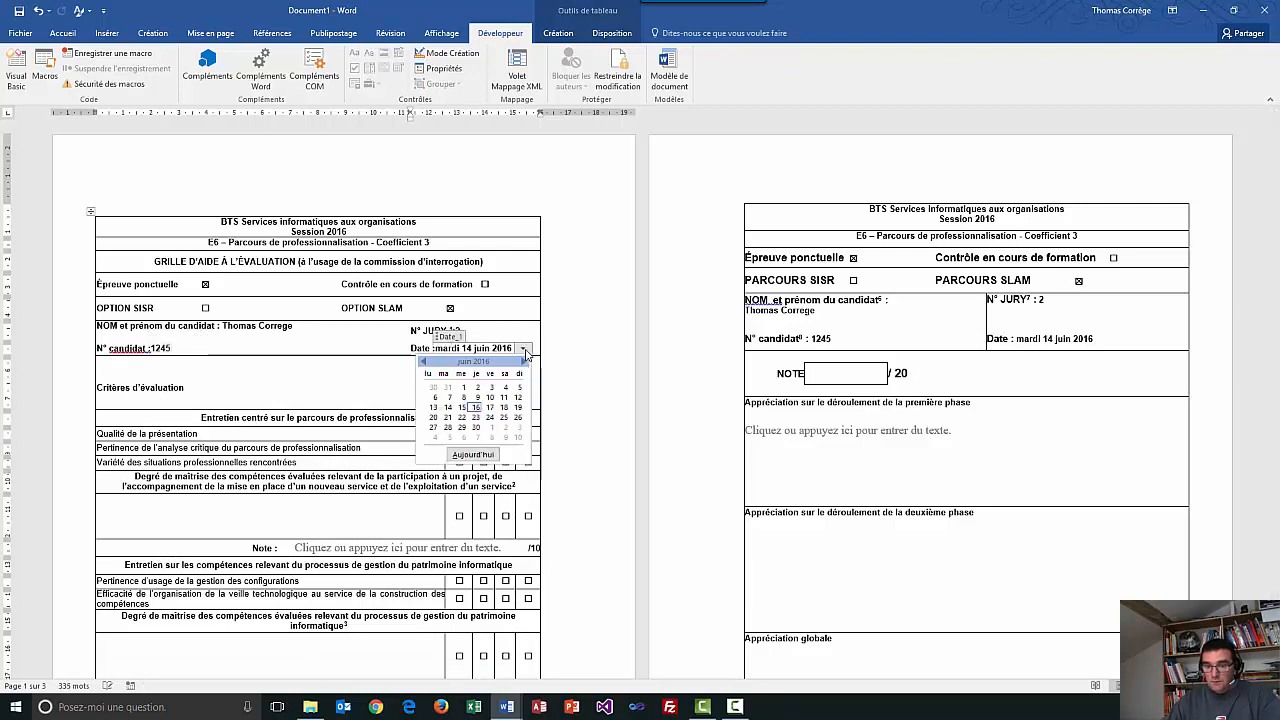
click(449, 409)
click(352, 344)
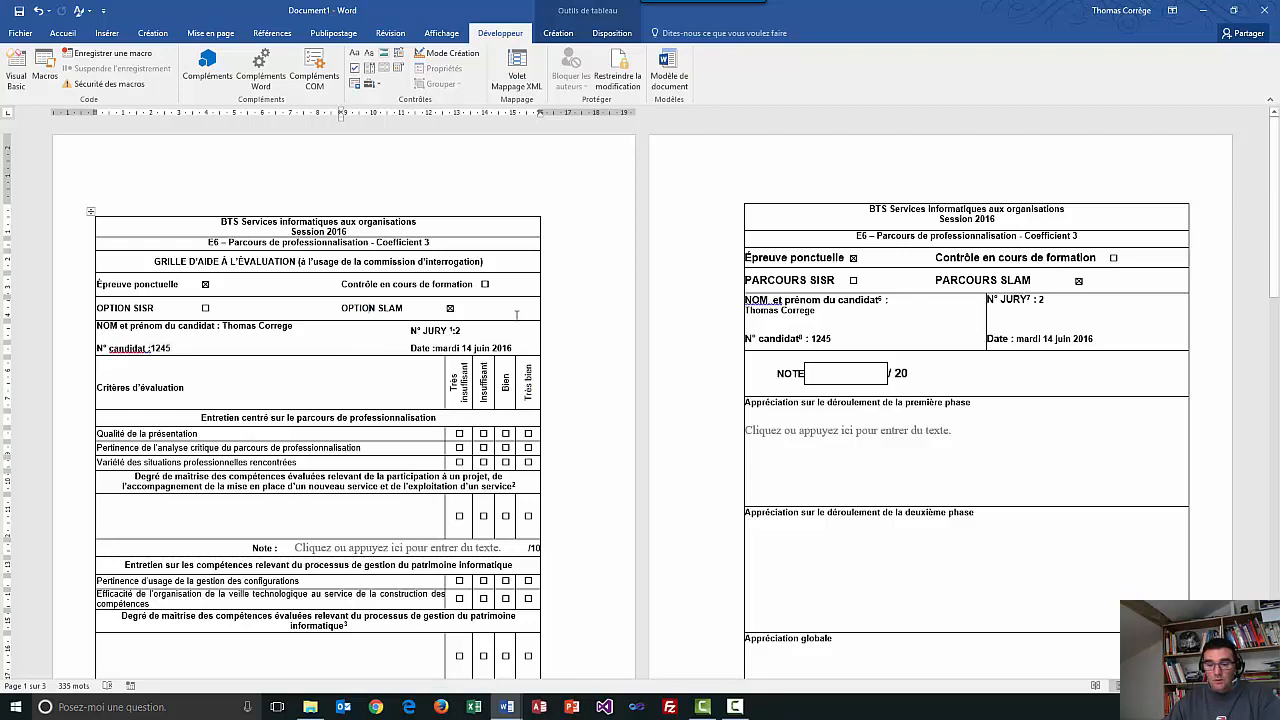
click(458, 549)
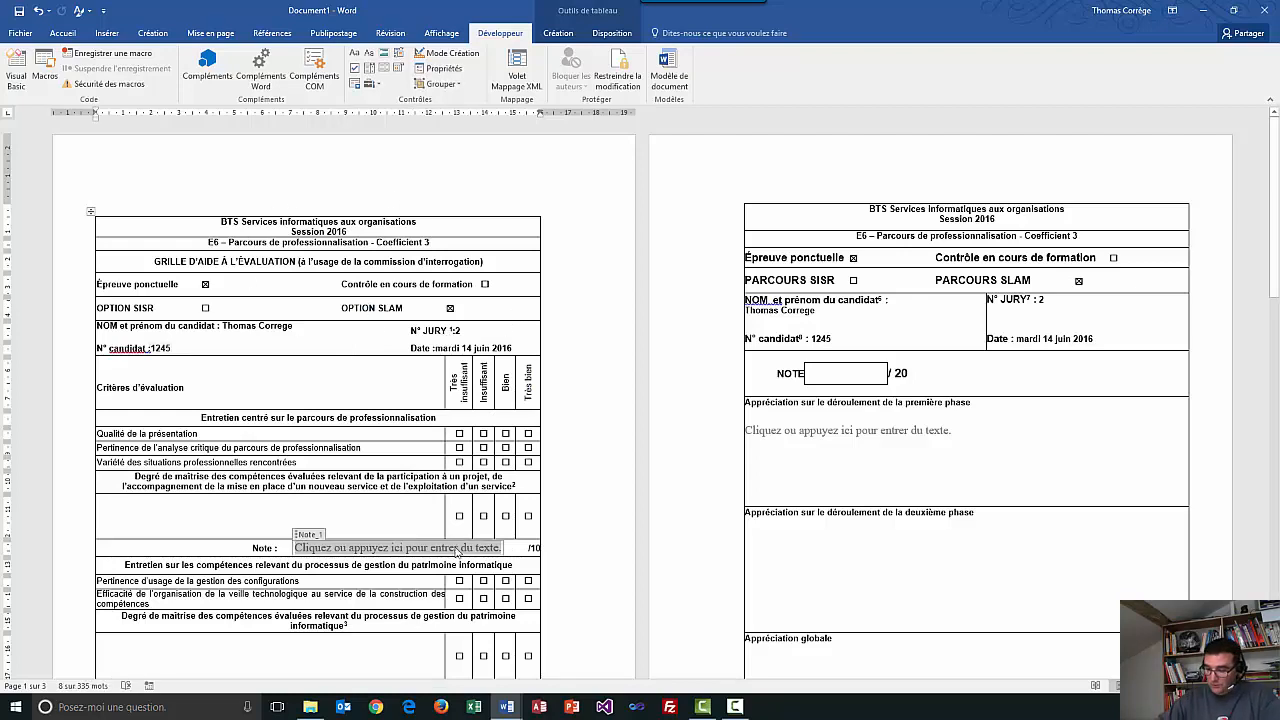
Enter section scores 4/10 and 8/10 so the total reads 12/20.
text(4)
scroll(462, 560, down, 3)
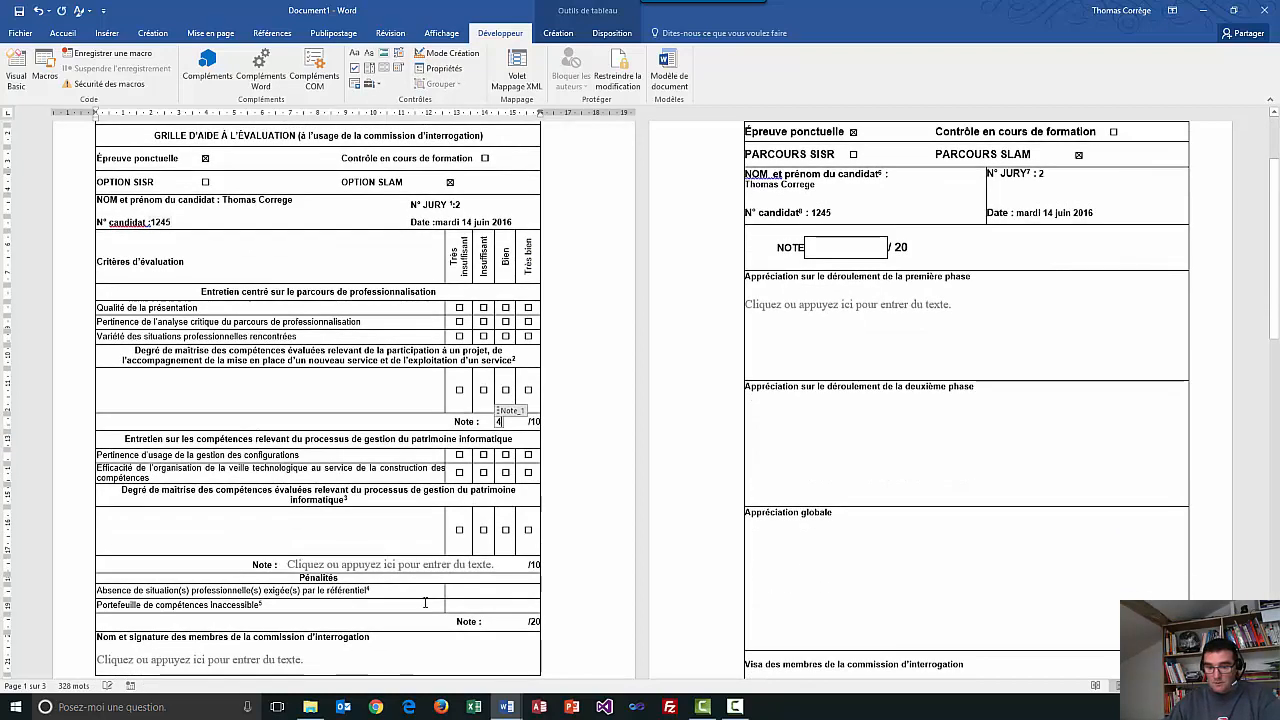
click(467, 566)
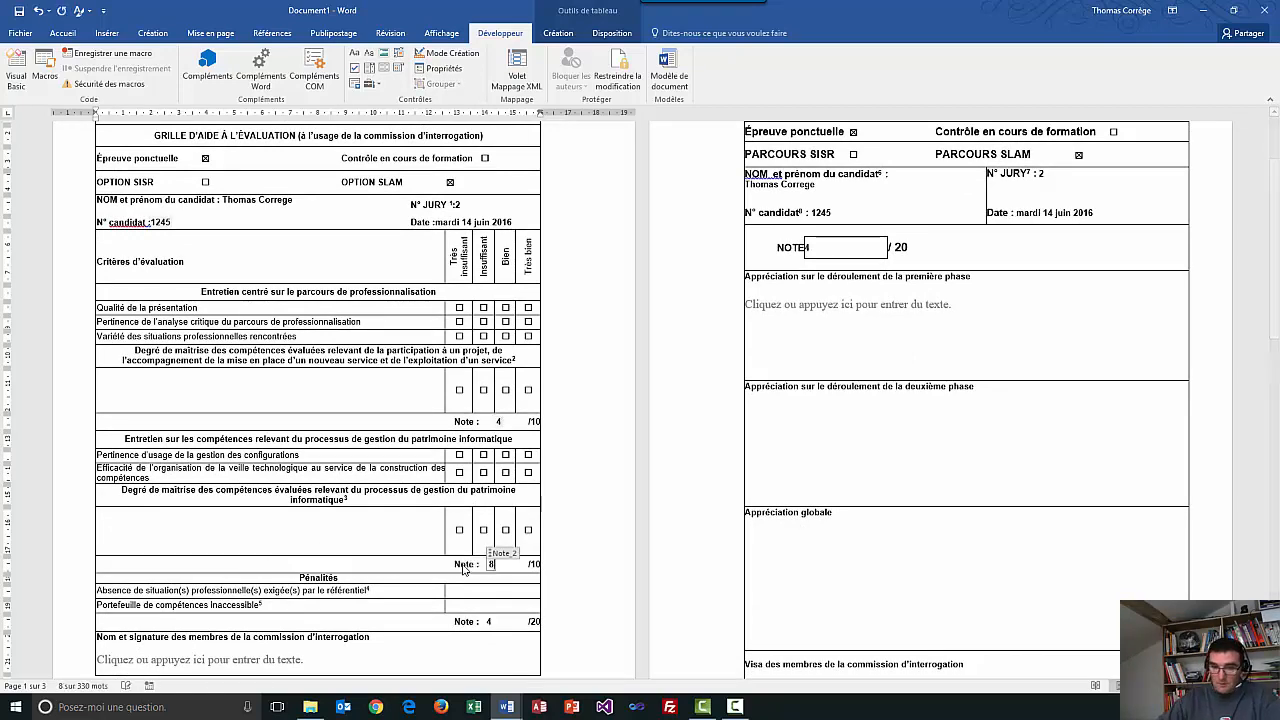
text(8)
click(310, 459)
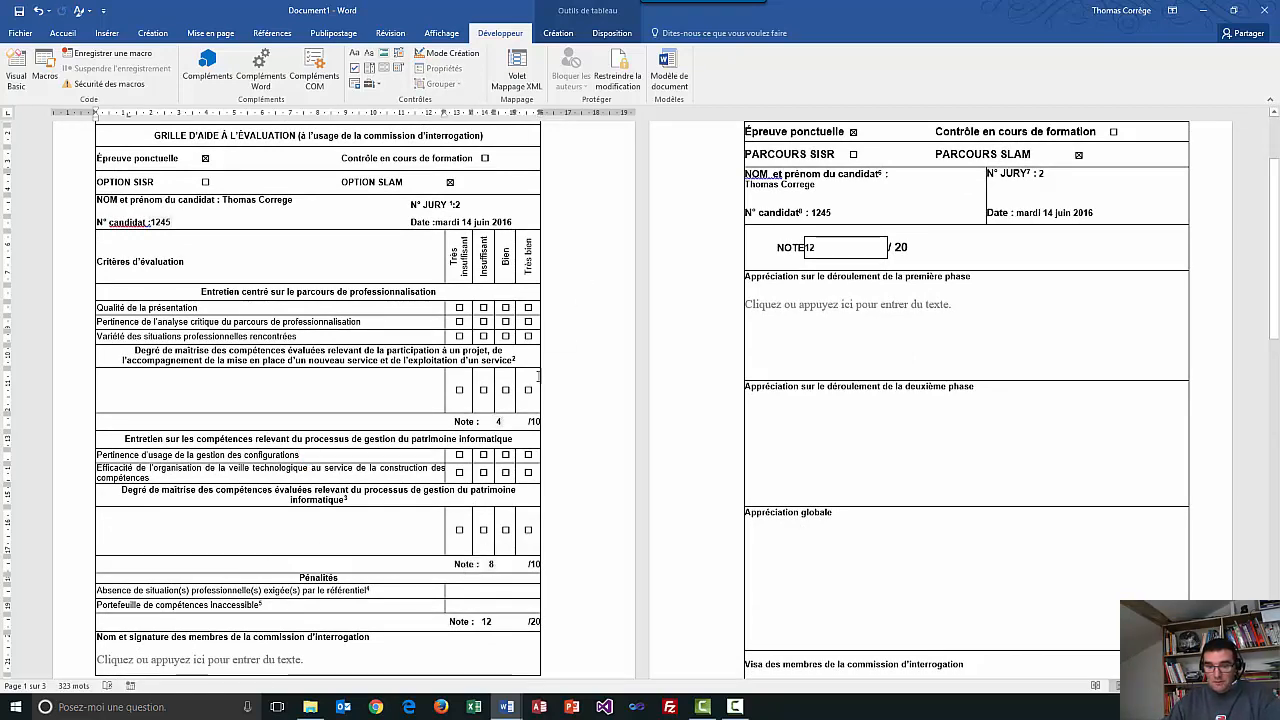
scroll(537, 381, up, 2)
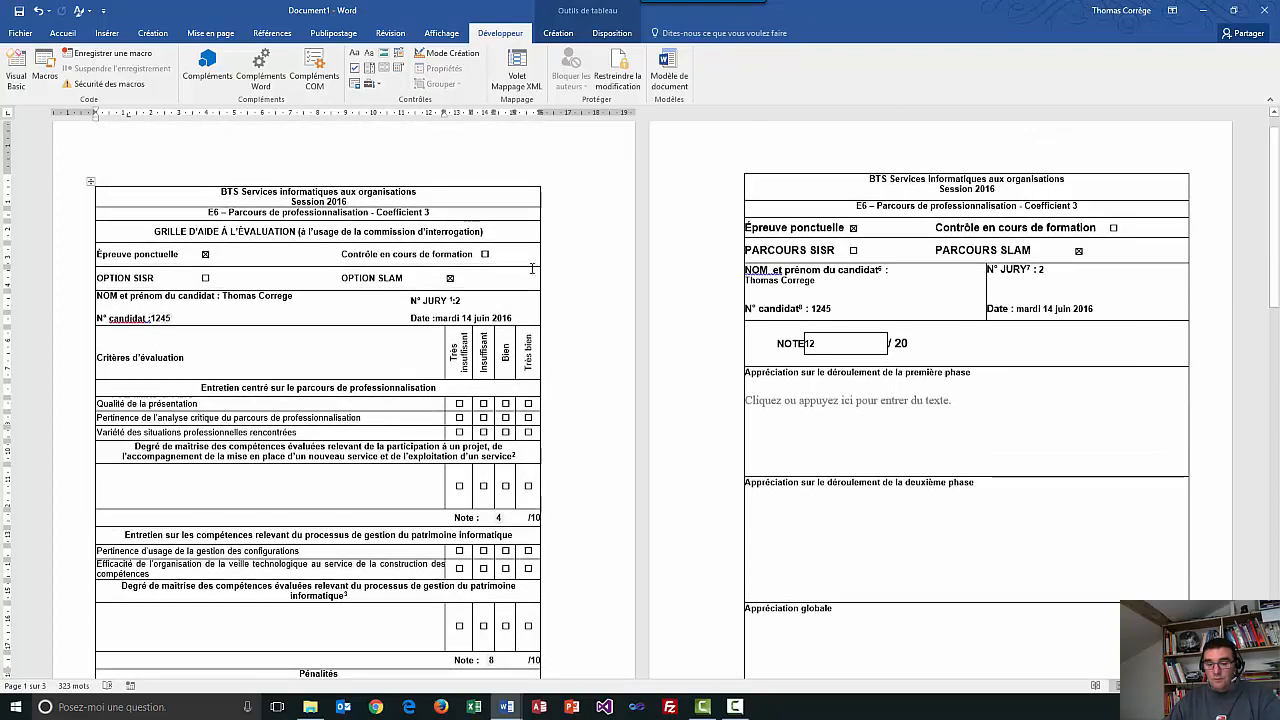
scroll(470, 503, down, 2)
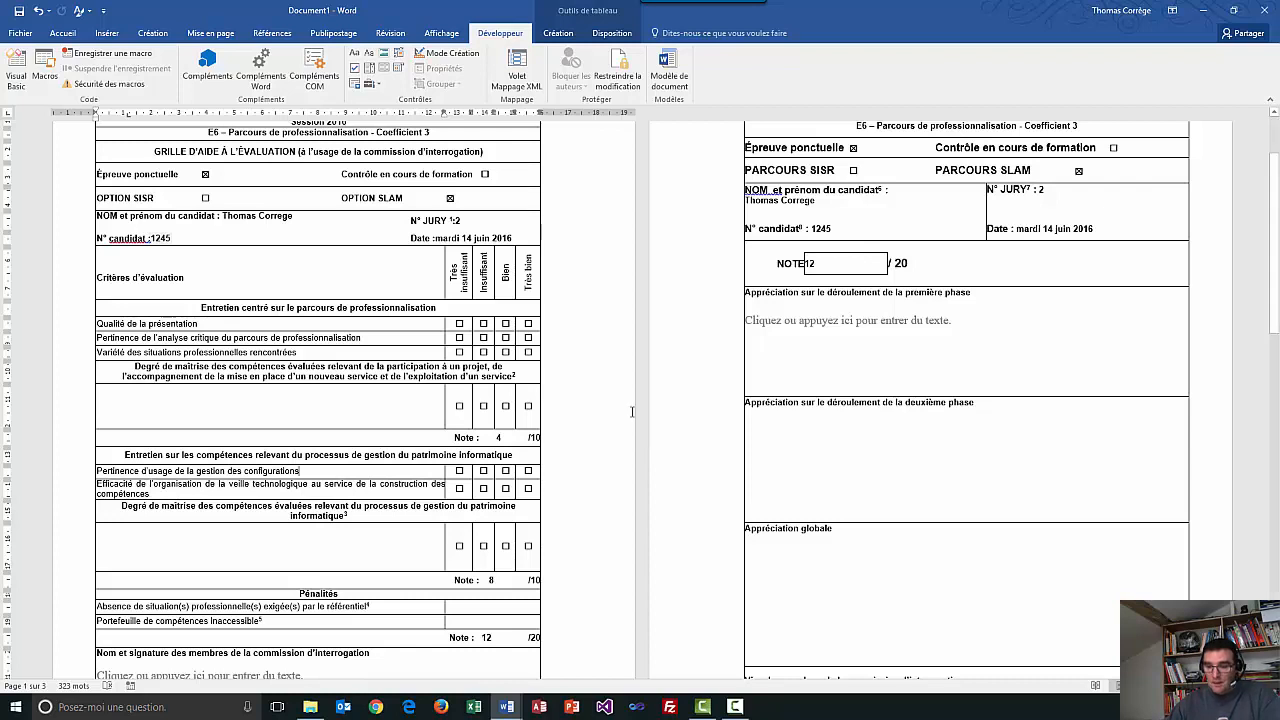
Rate the criteria Insuffisant, Bien, Très bien, Très insuffisant, Insuffisant and Bien.
click(483, 337)
click(505, 352)
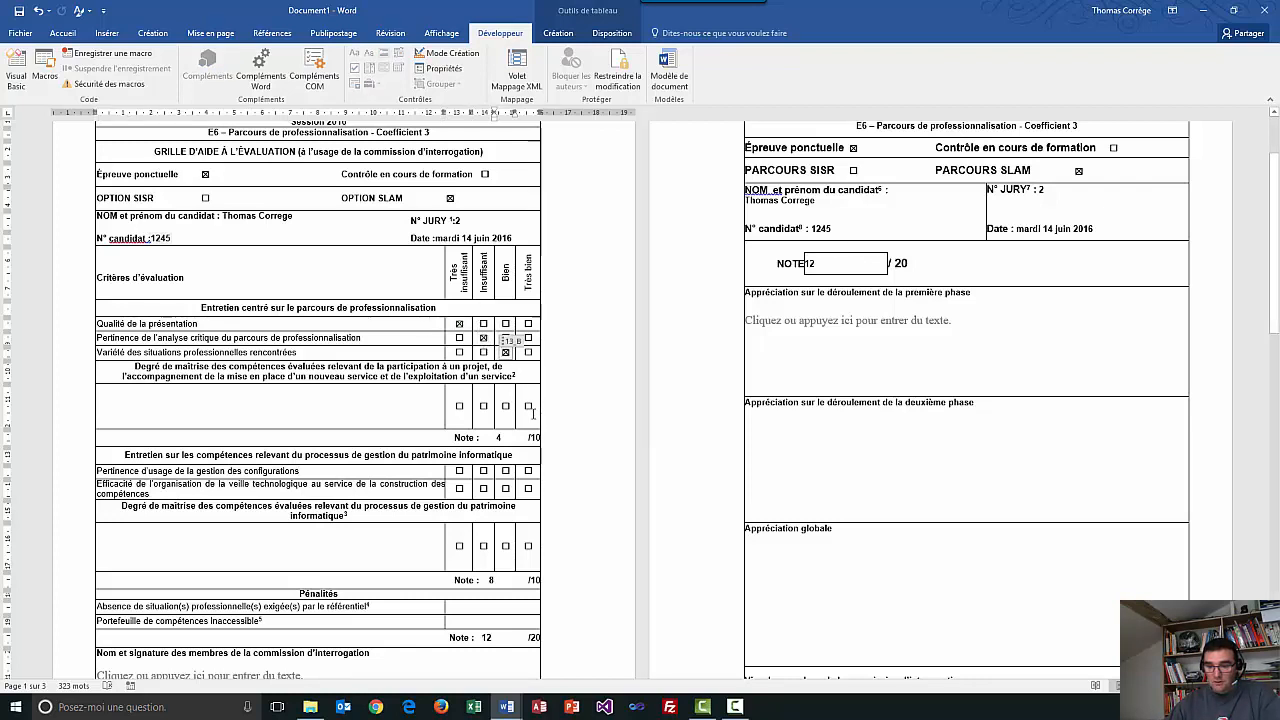
click(528, 405)
click(459, 470)
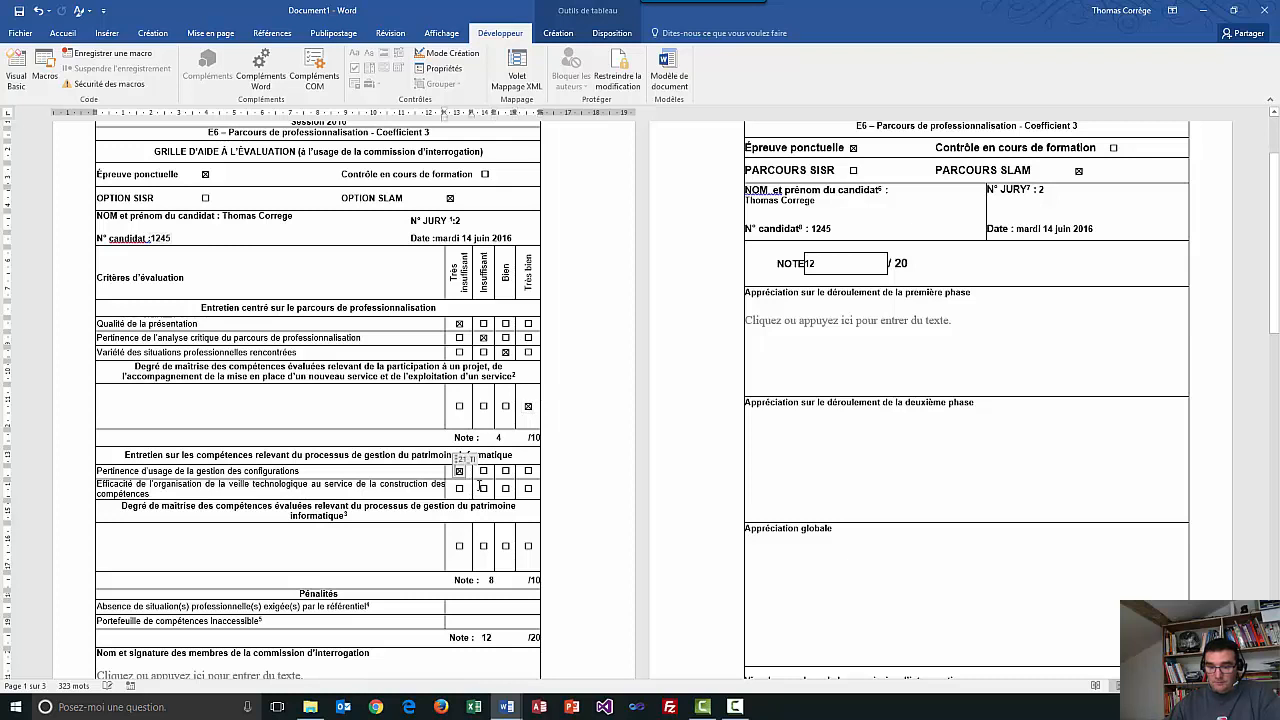
click(483, 488)
click(506, 546)
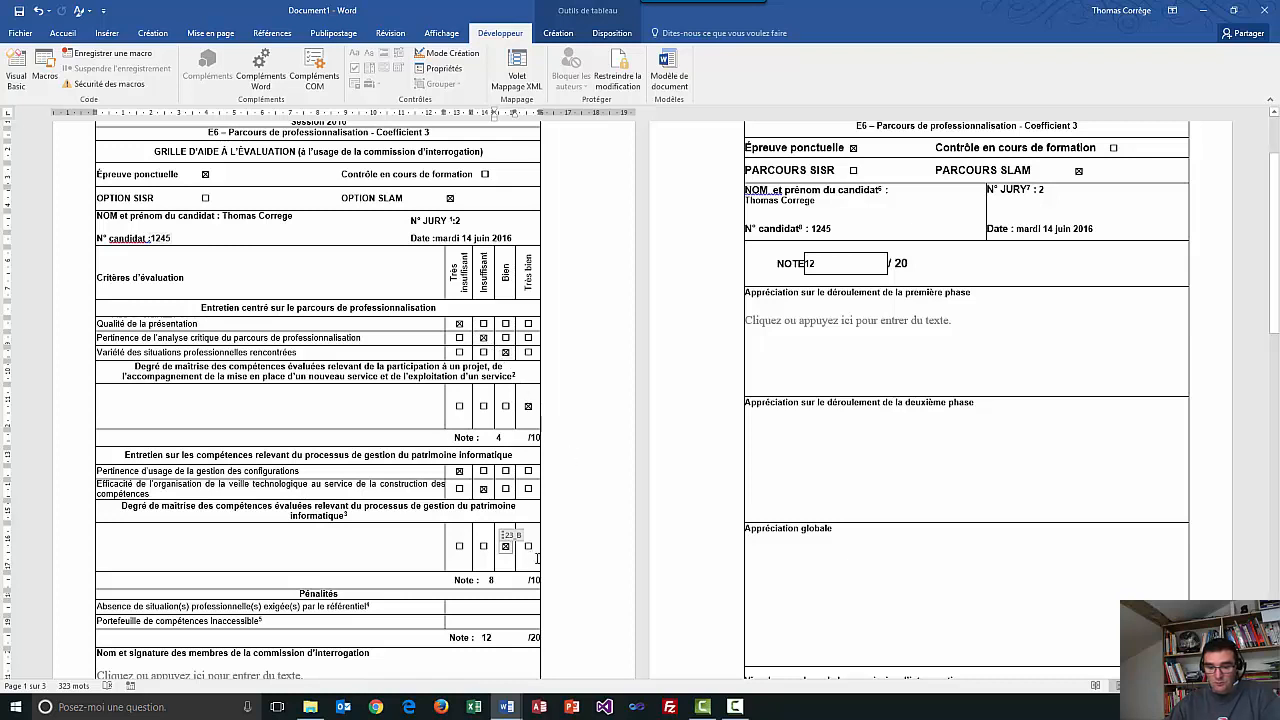
Save the filled form as doc1.docx in the Automate folder and close Word.
click(20, 32)
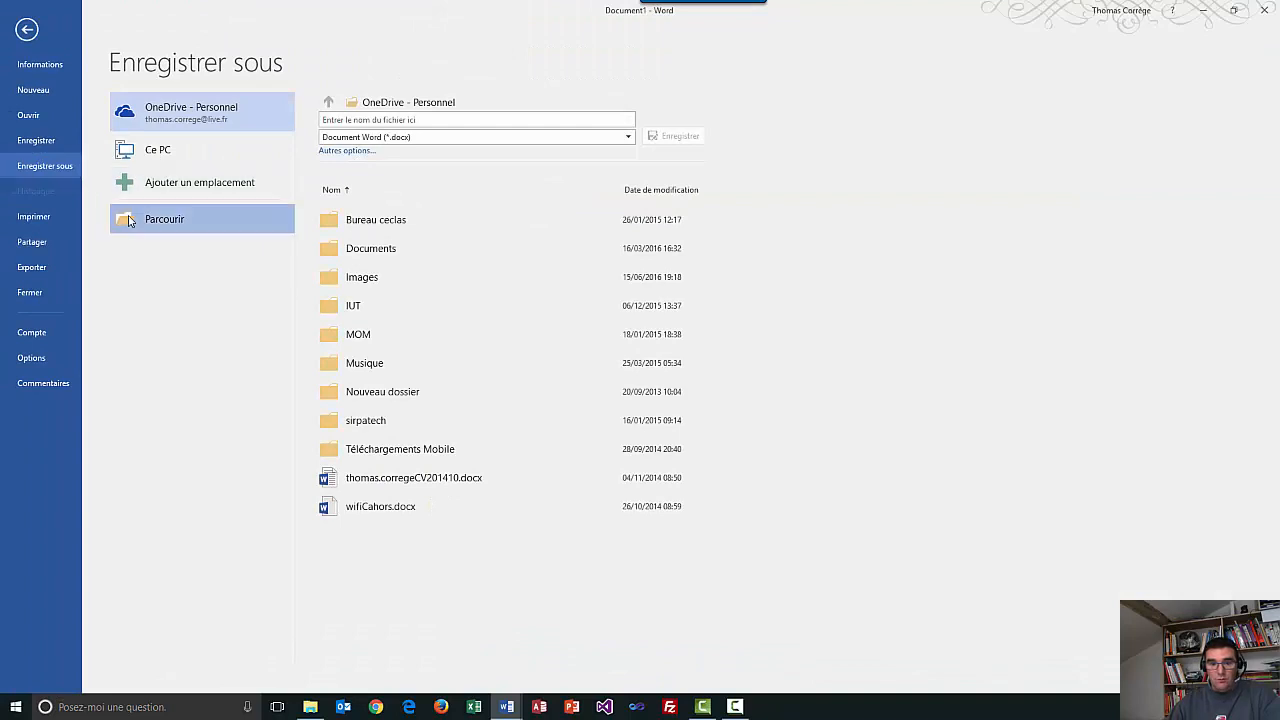
click(155, 221)
text(D:\1_tom\Info Gestion\BTSSIO\BTS_SIO_EXAMEN\2016\Automate)
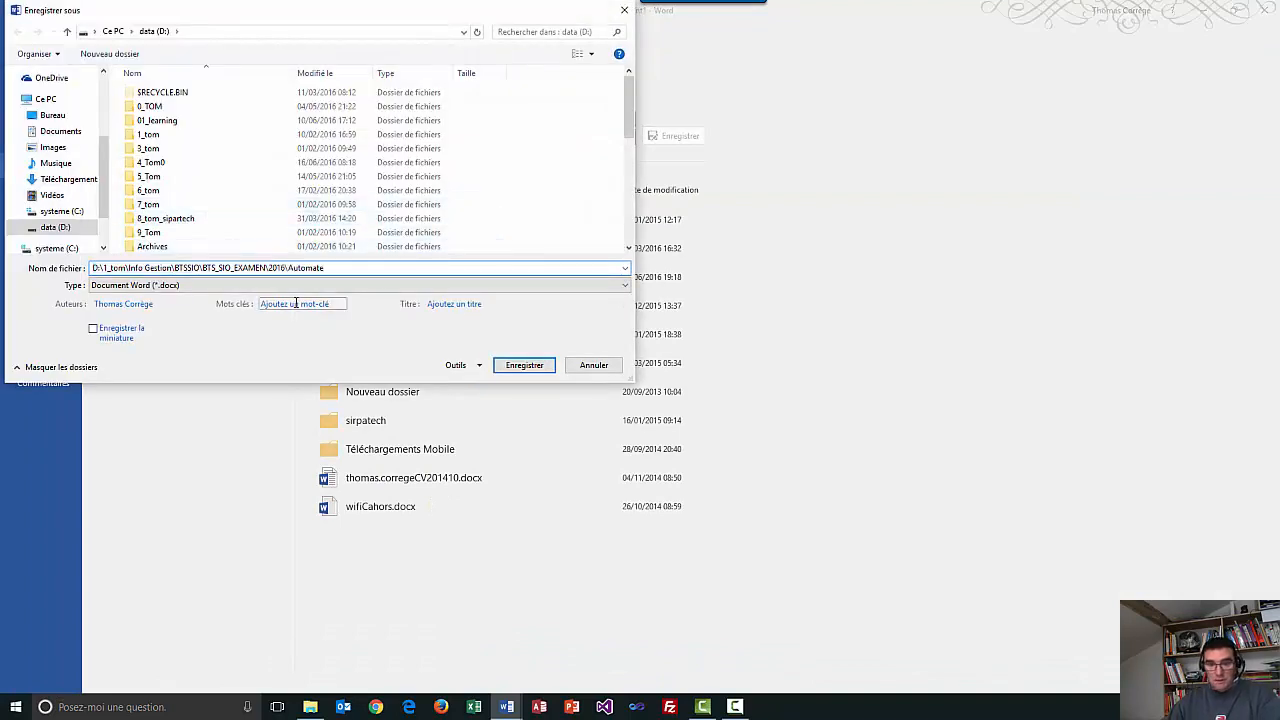
text(\d)
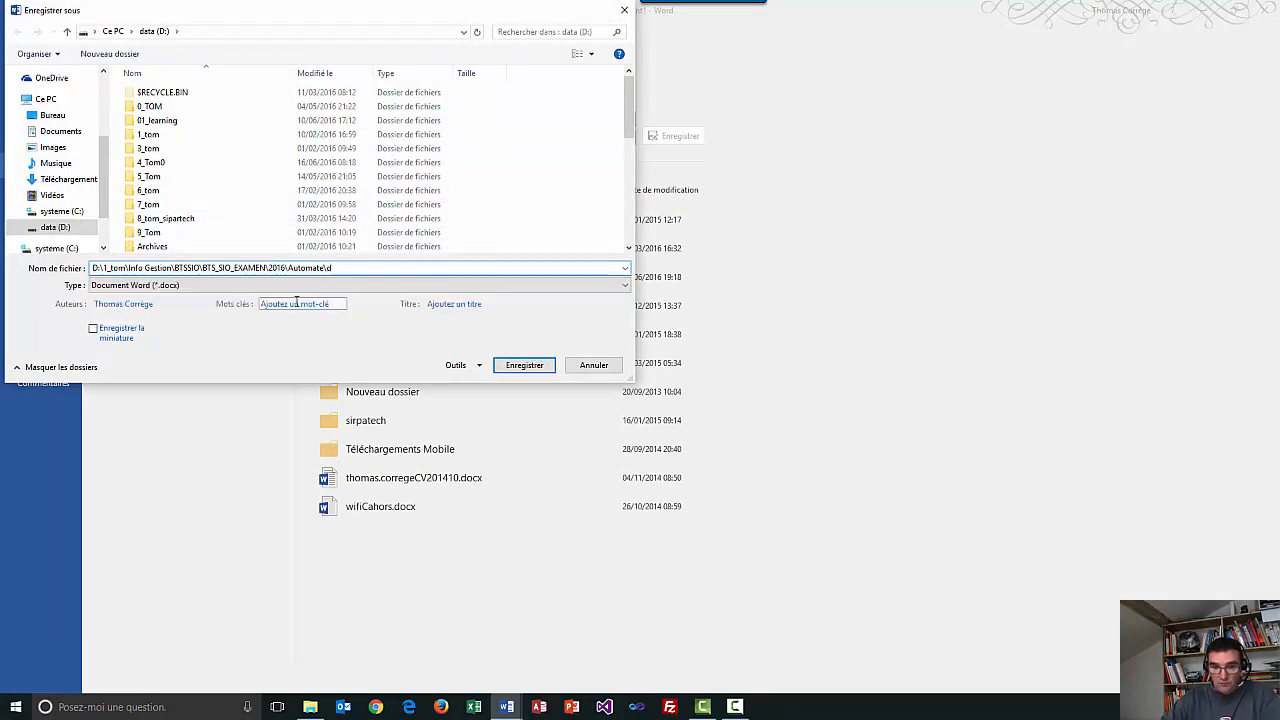
text(oc1)
key(Return)
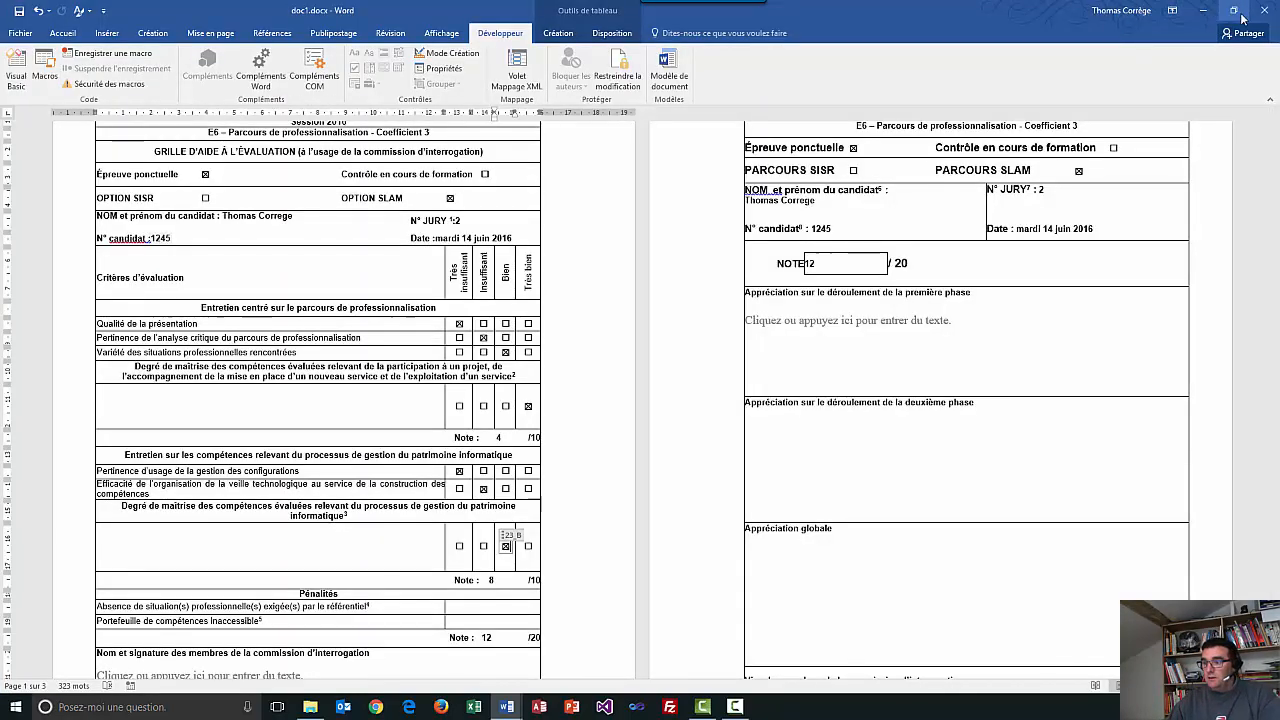
click(1263, 10)
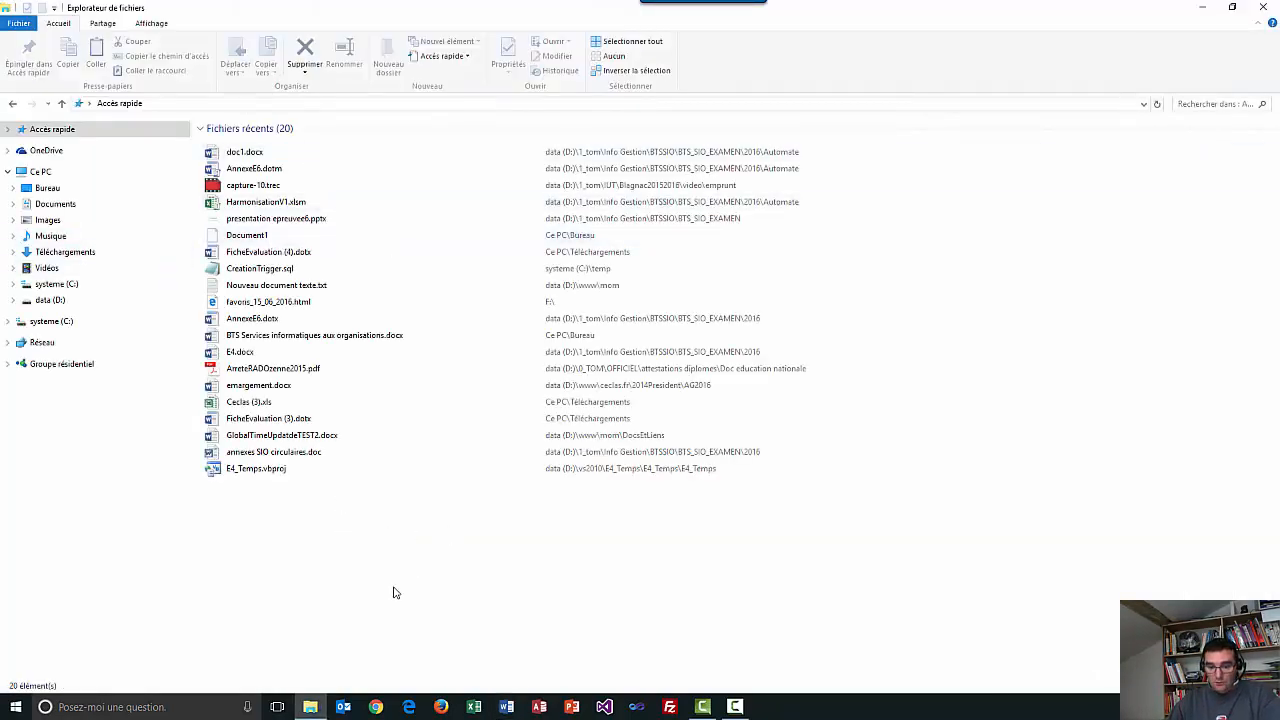
Go to the Automate folder and start a fresh form from AnnexeE6.dotm.
click(437, 103)
text(D:\1_tom\Info Gestion\BTSSIO\BTS_SIO_EXAMEN\2016\Automate)
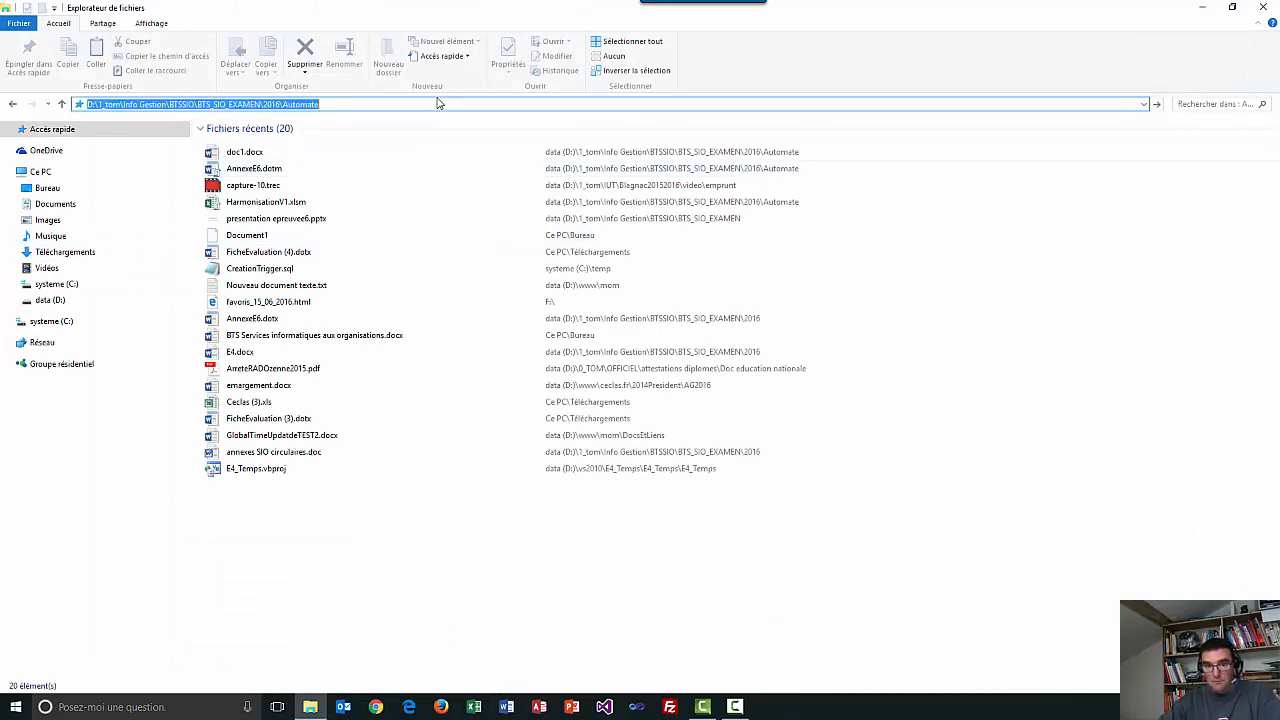
key(Return)
double_click(277, 146)
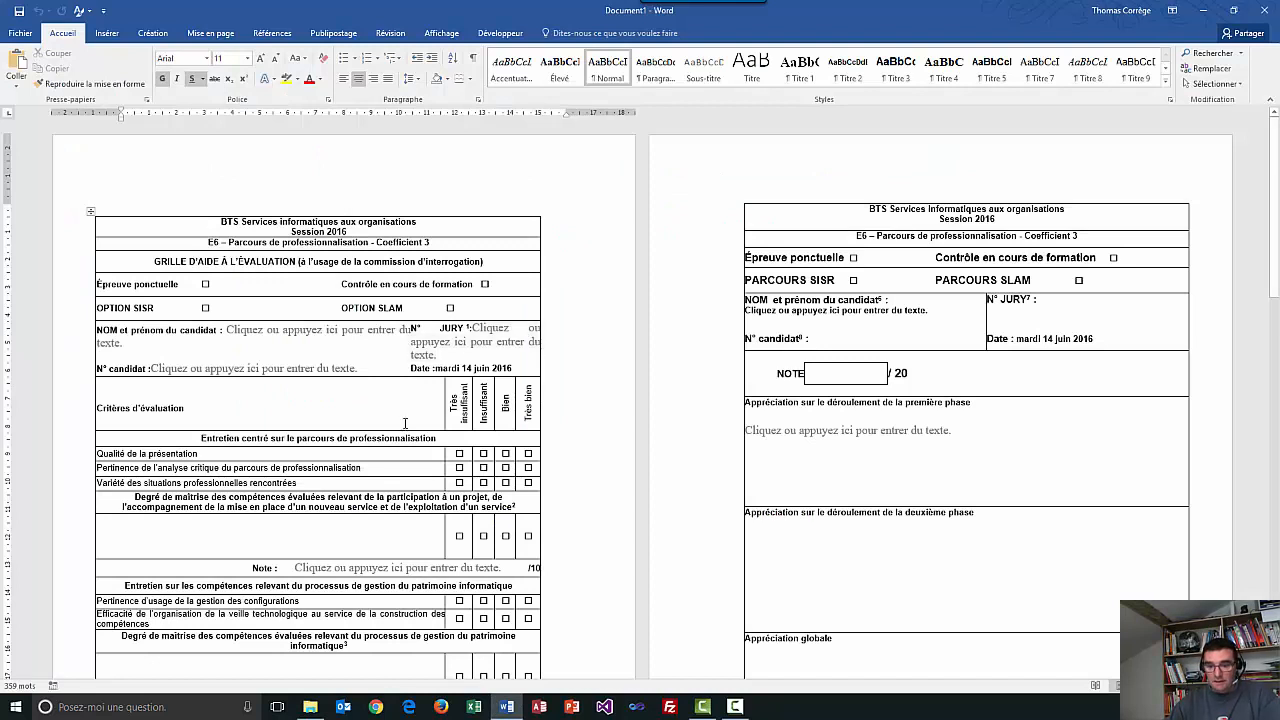
Rate the first section Très bien, Bien, Insuffisant, Très insuffisant and give it note 4.
click(527, 454)
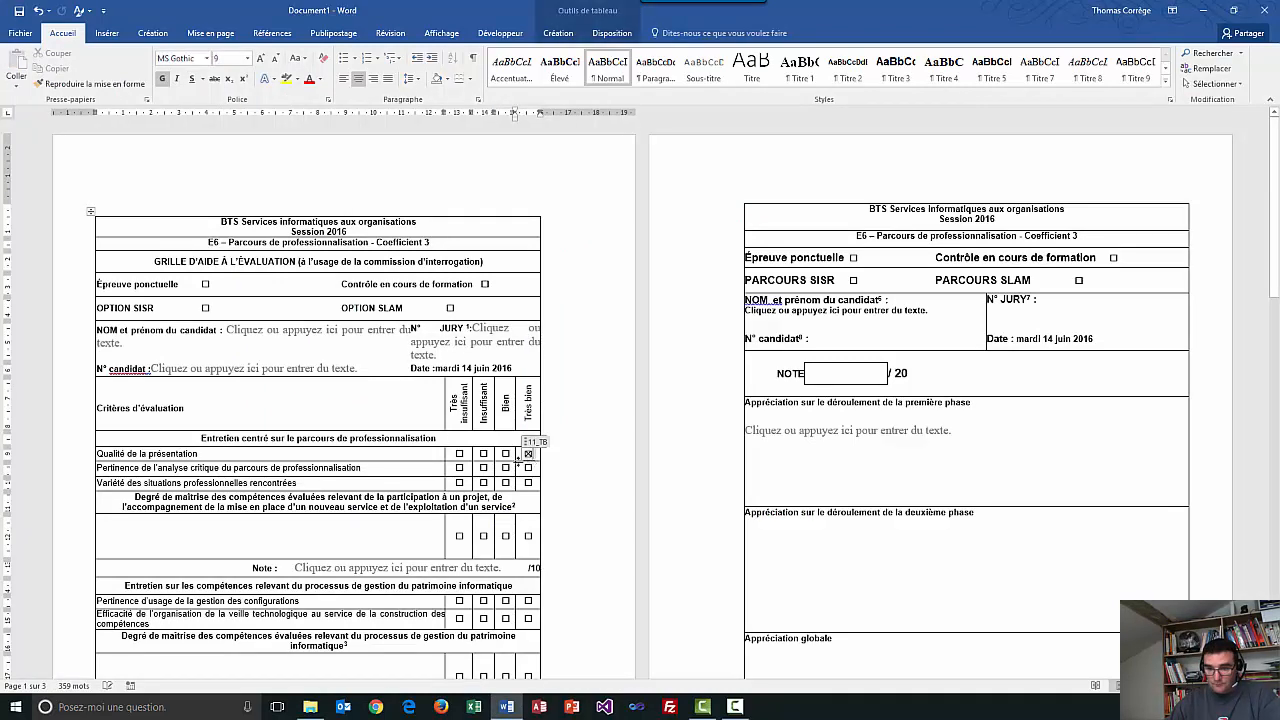
click(506, 468)
click(483, 483)
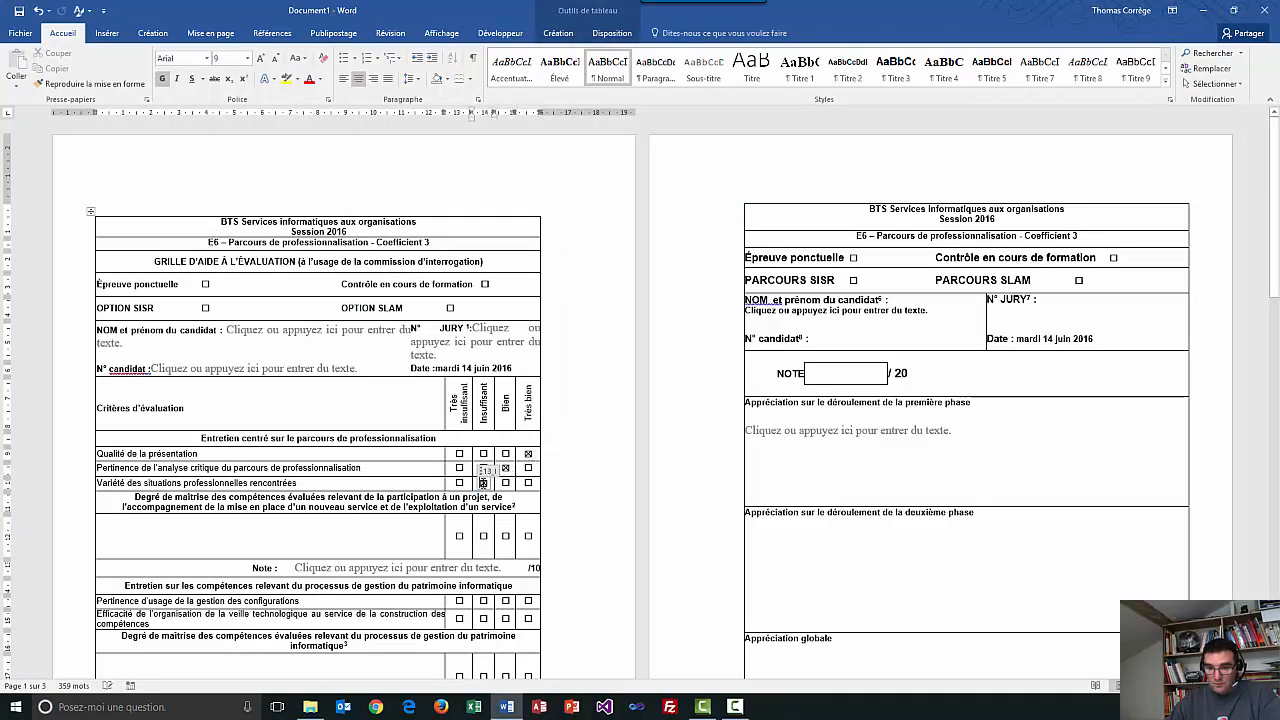
click(459, 535)
click(451, 564)
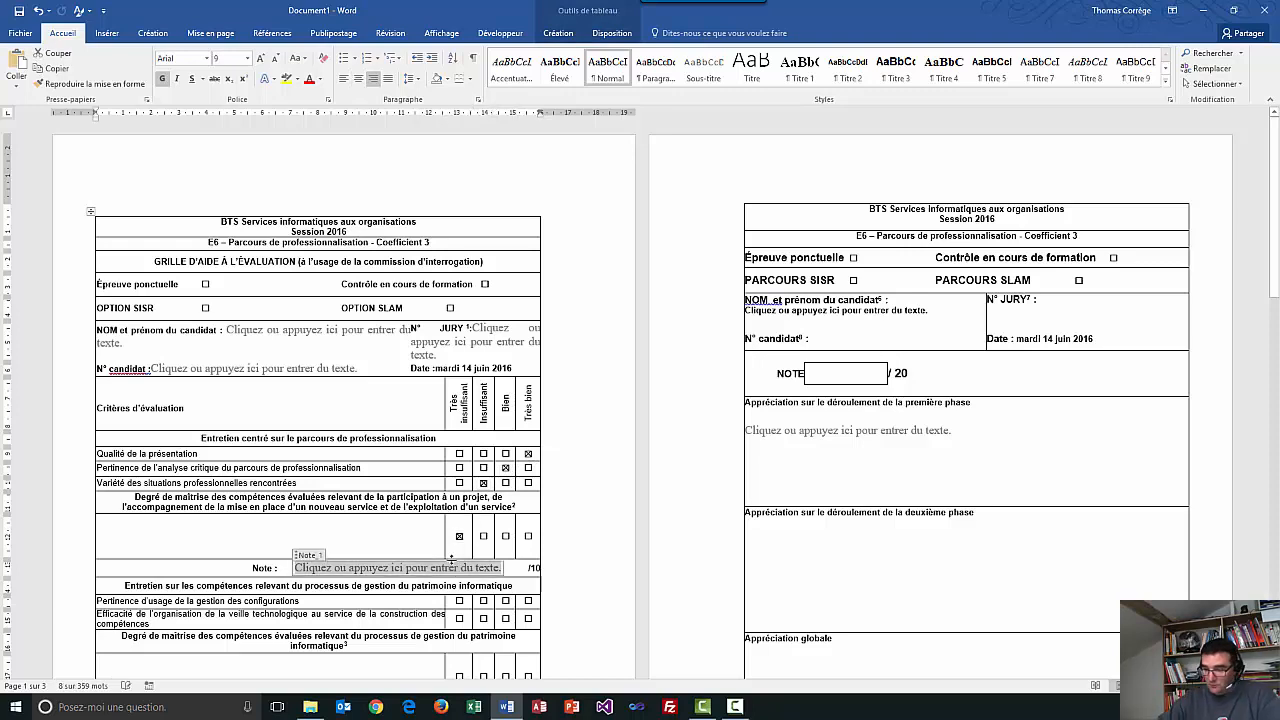
text(4)
scroll(533, 425, down, 3)
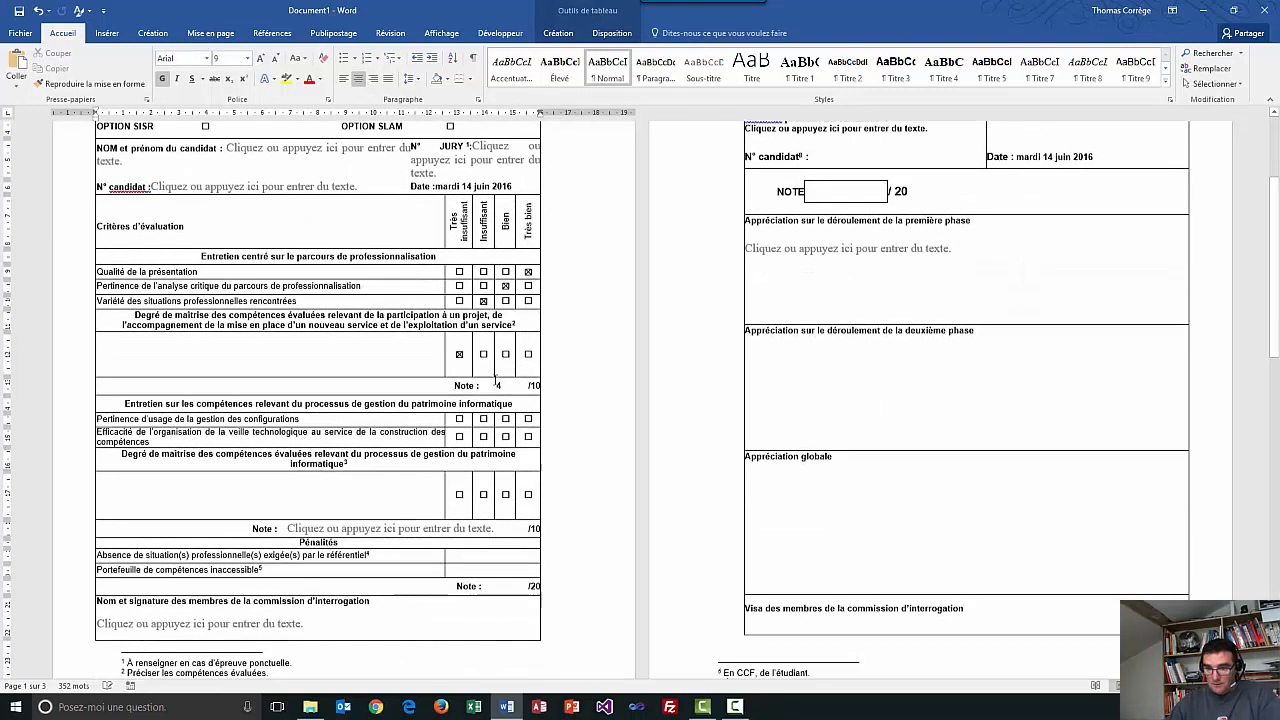
Rate the second section Très bien, Bien, Insuffisant and give it note 4.
click(529, 419)
click(505, 436)
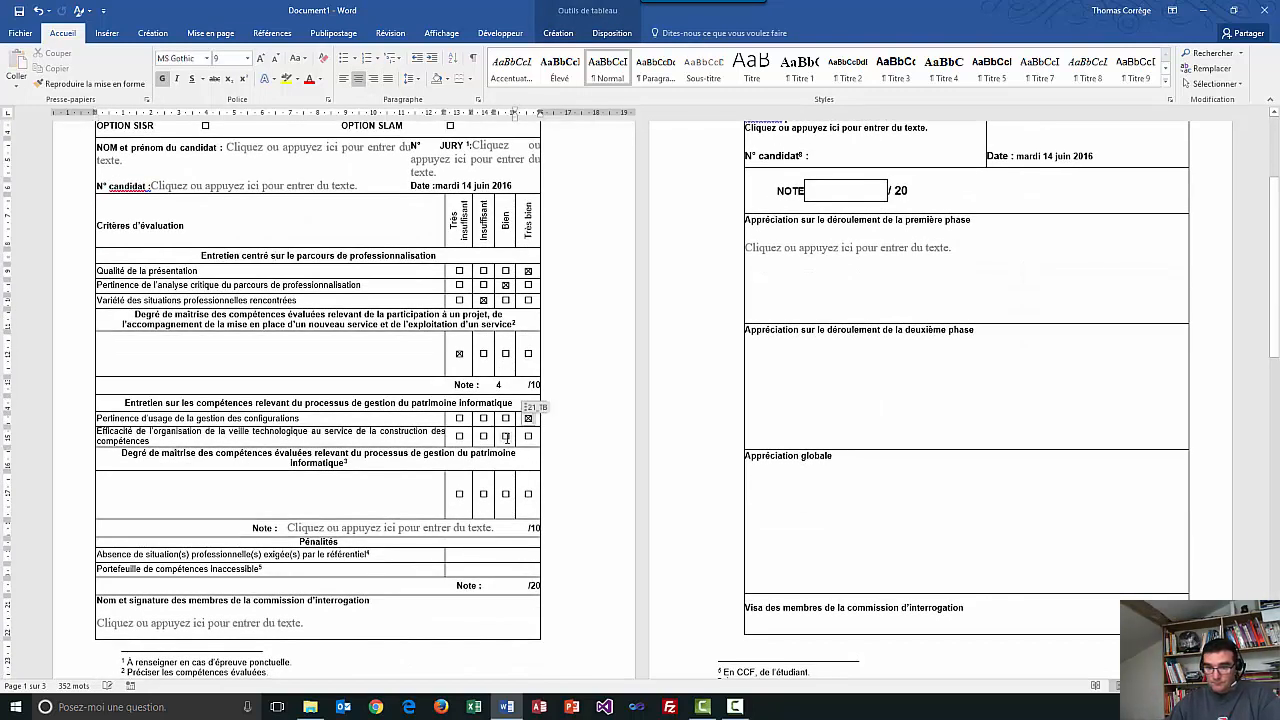
click(483, 493)
click(453, 528)
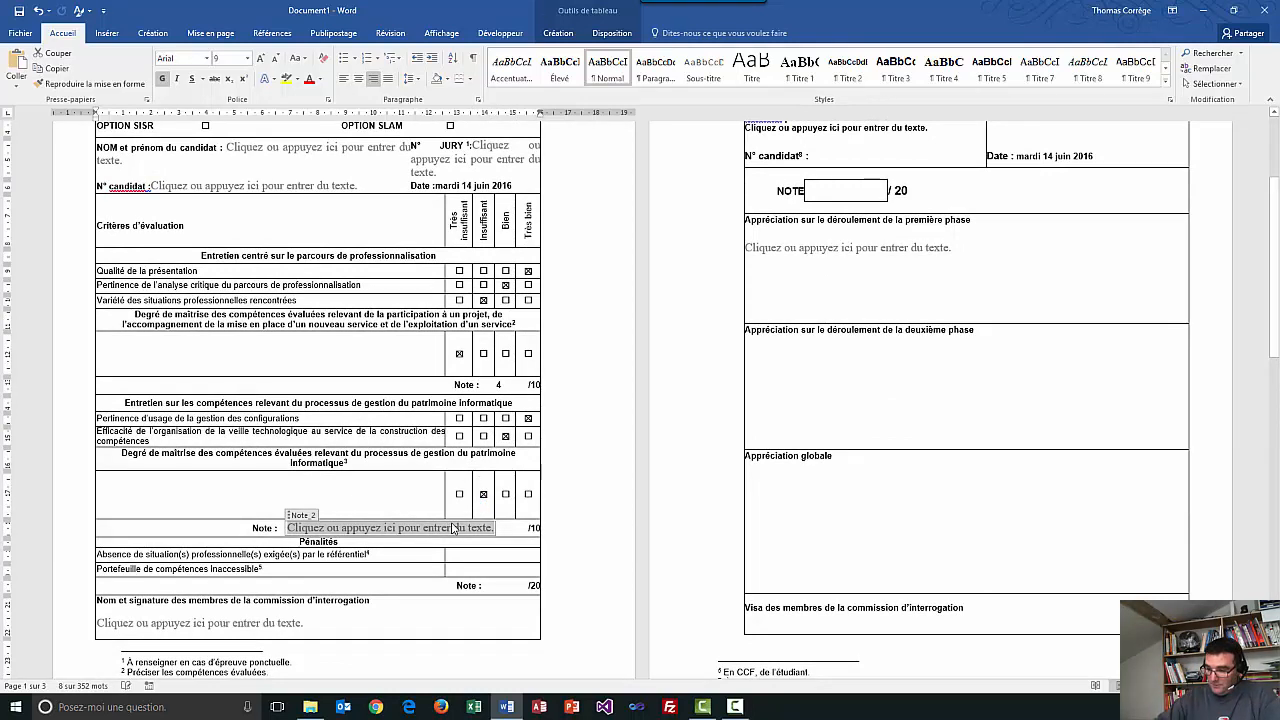
text(4)
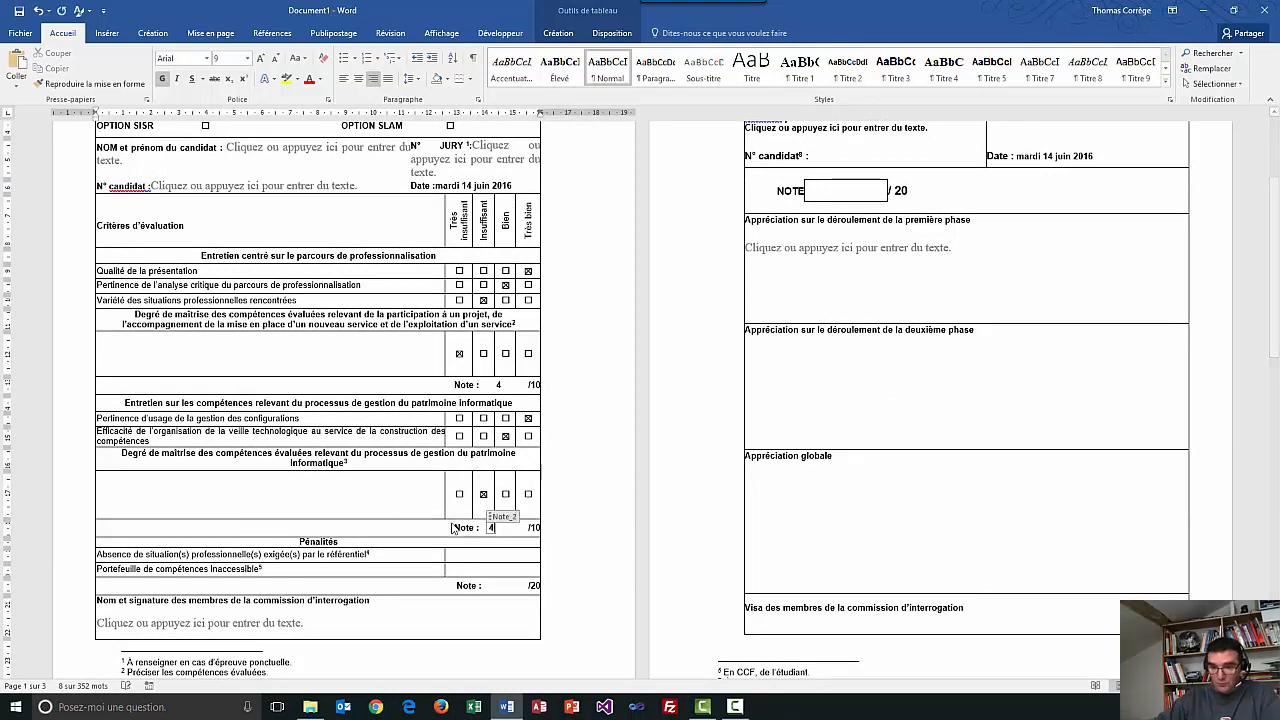
click(767, 357)
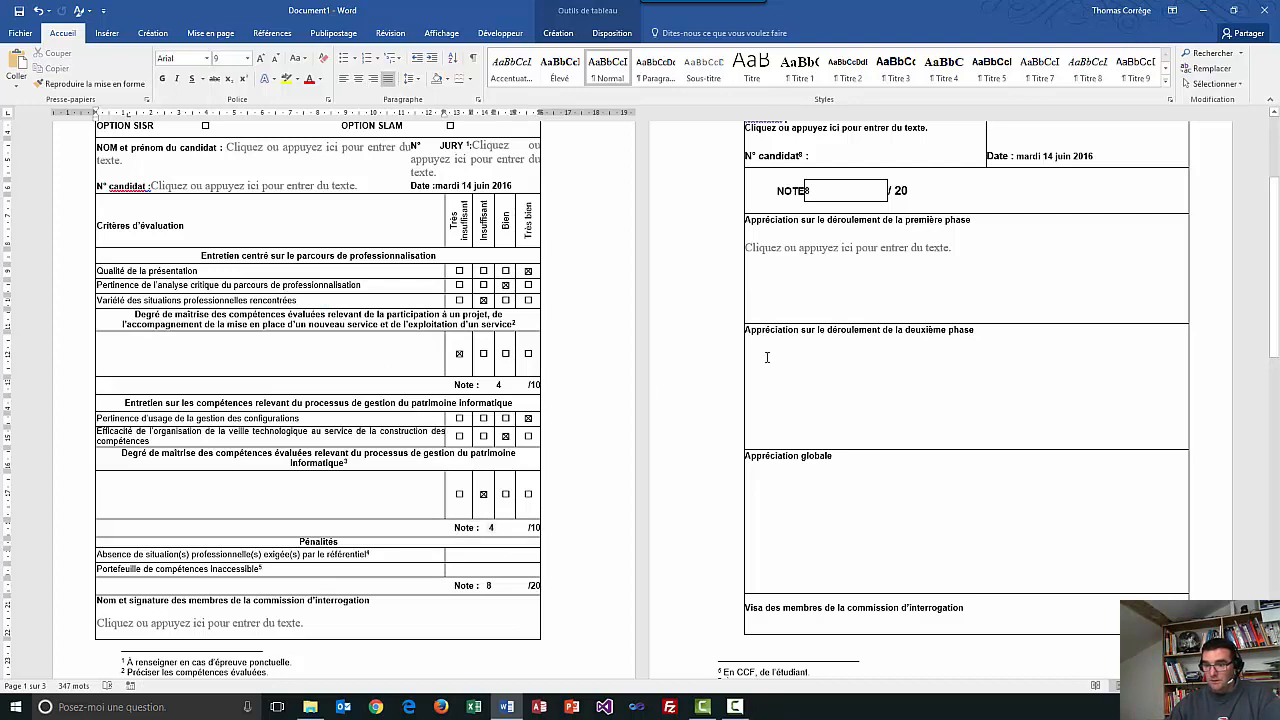
Save the form as doc2.docx in the Automate folder next to doc1.docx.
key(ctrl+s)
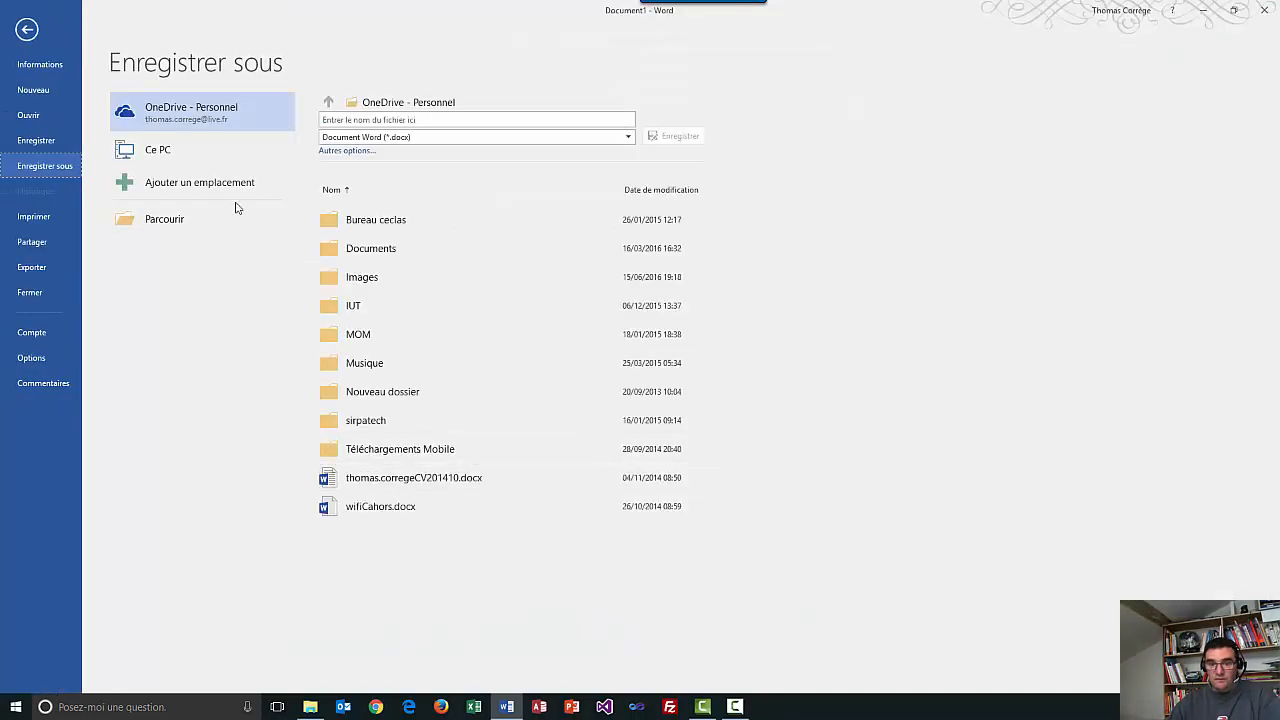
click(127, 223)
text(D:\1_tom\Info Gestion\BTSSIO\BTS_SIO_EXAMEN\2016\Automate)
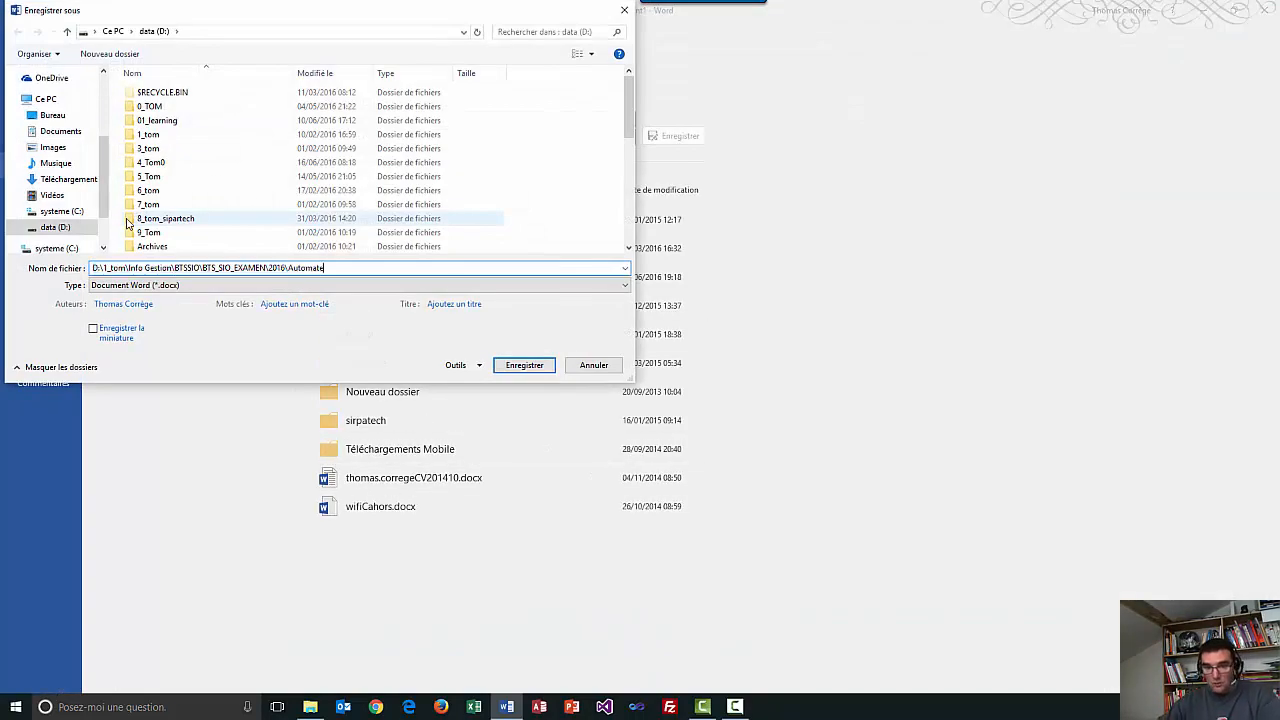
key(Return)
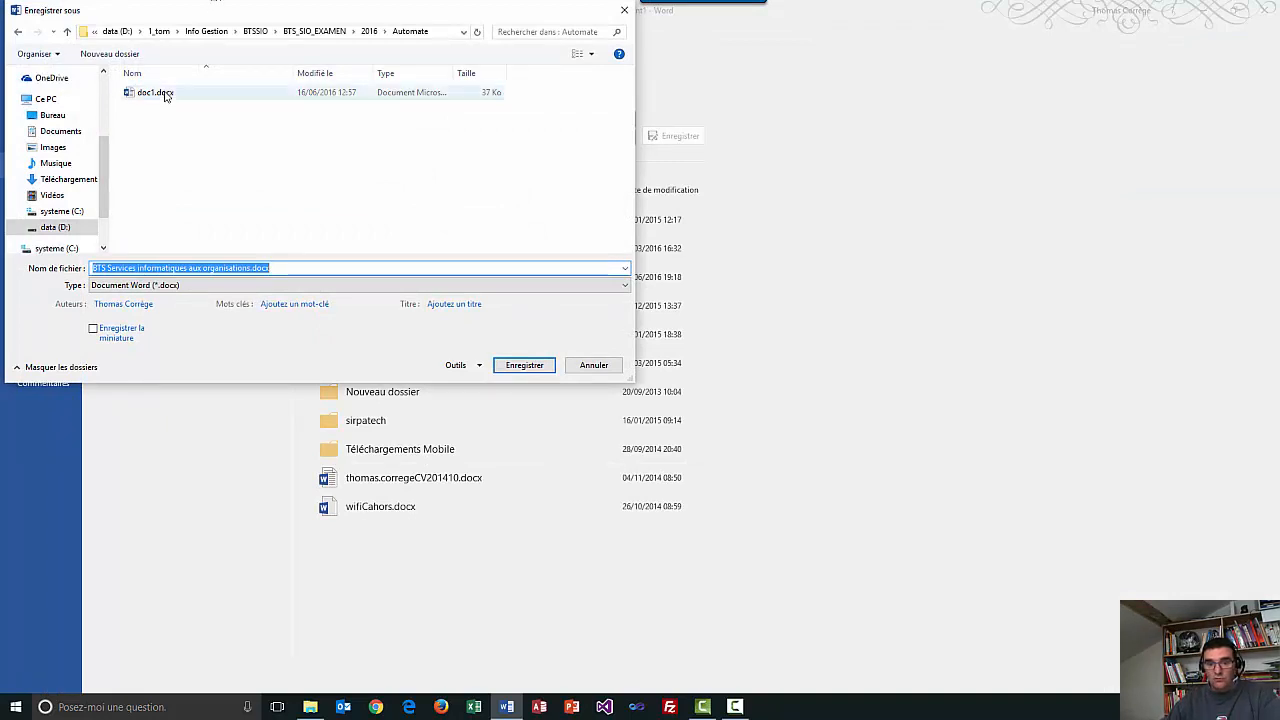
click(158, 92)
click(171, 272)
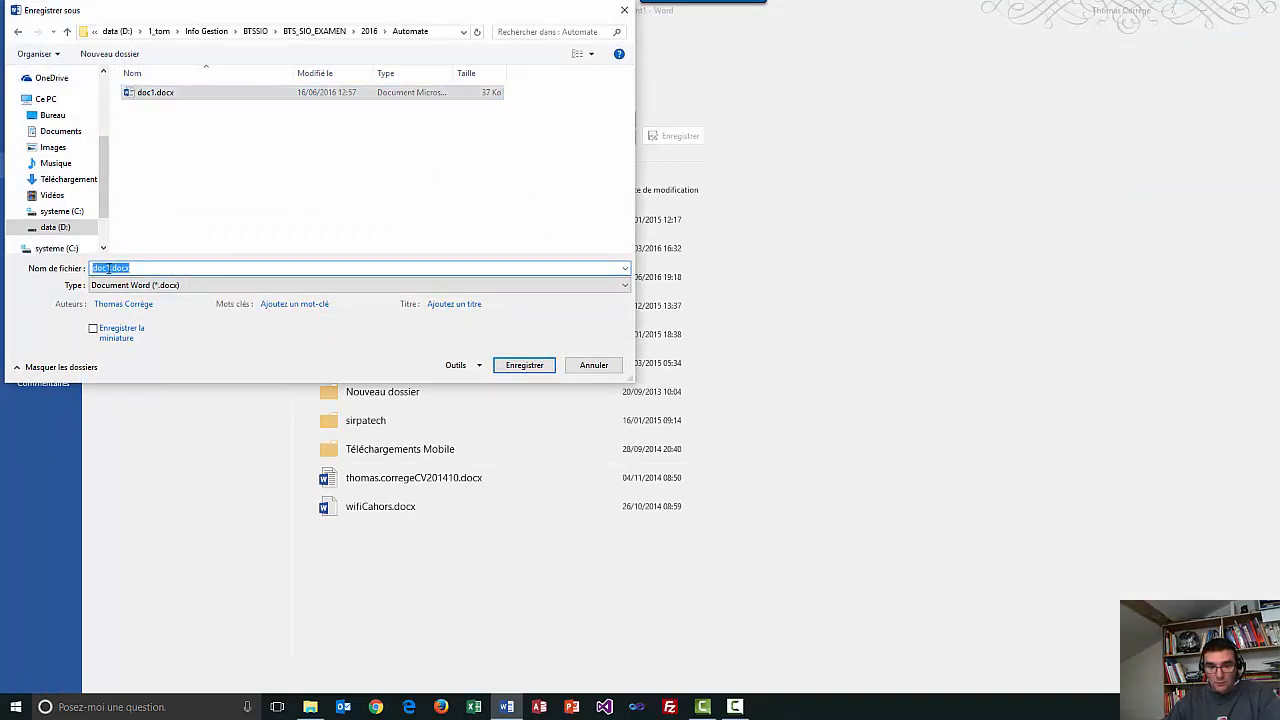
click(133, 270)
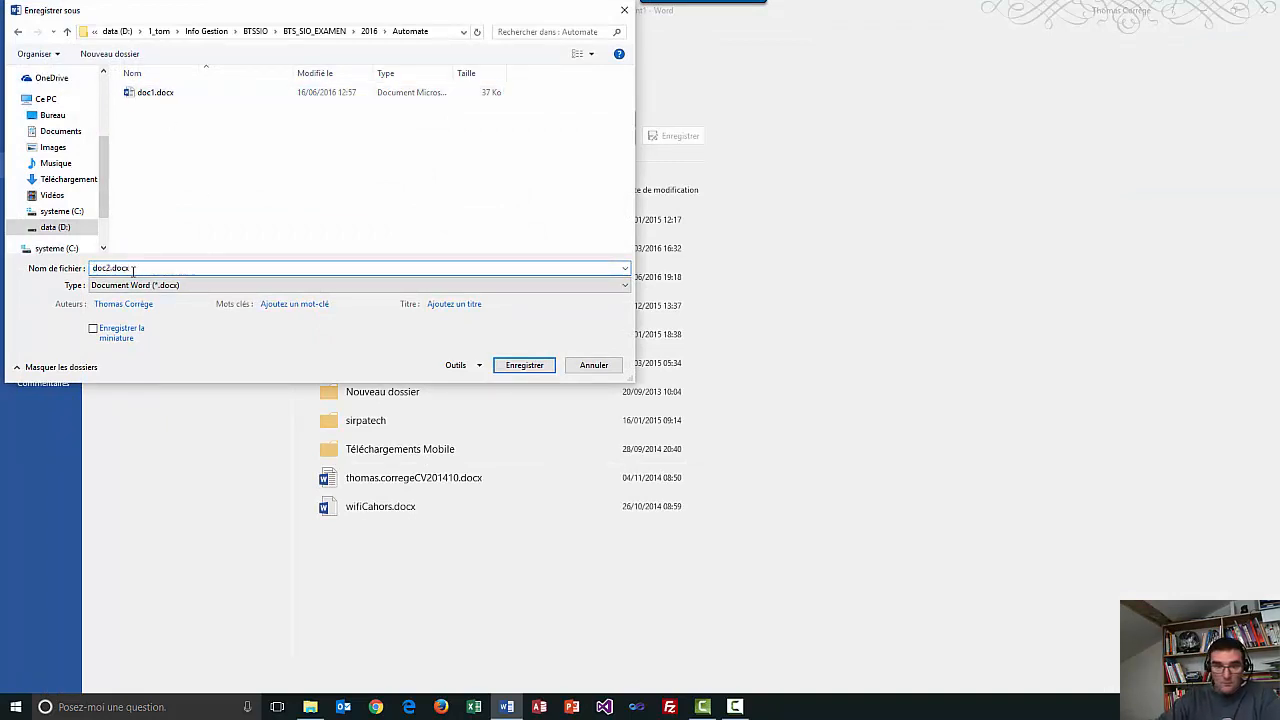
key(Return)
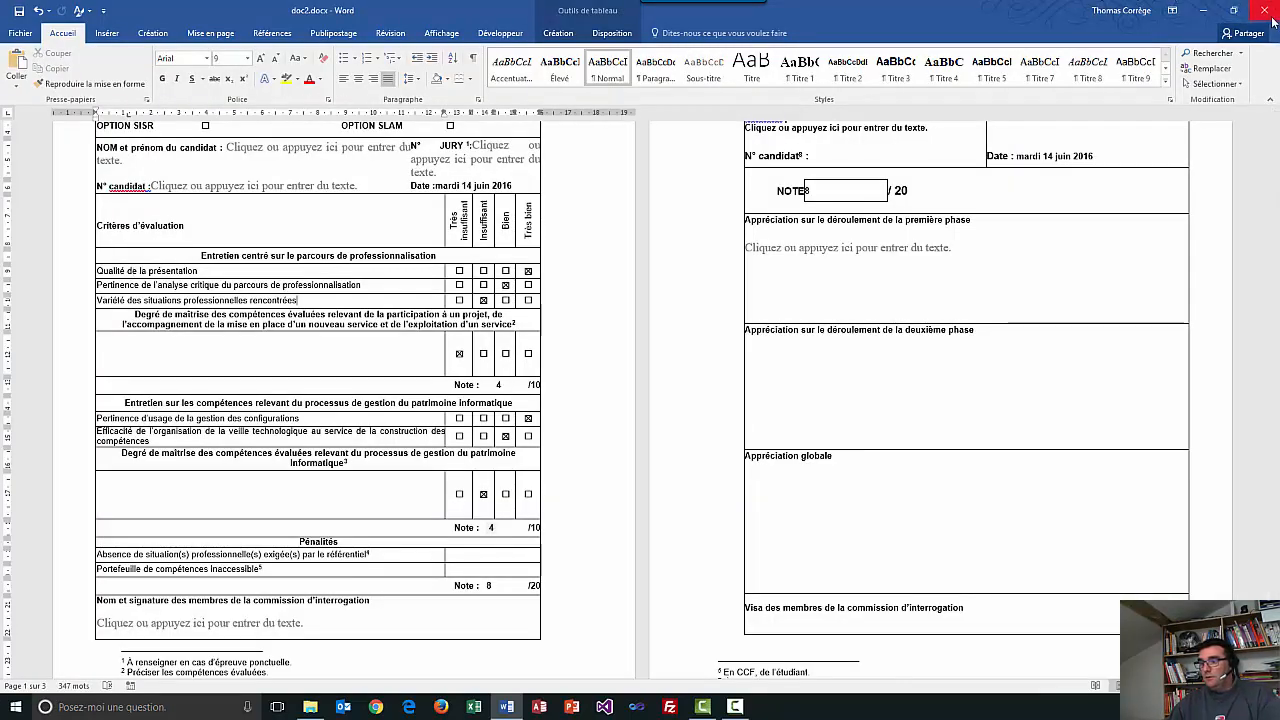
Close Word and Explorer, reopen the Automate folder and launch HarmonisationV1.xlsm.
click(1264, 10)
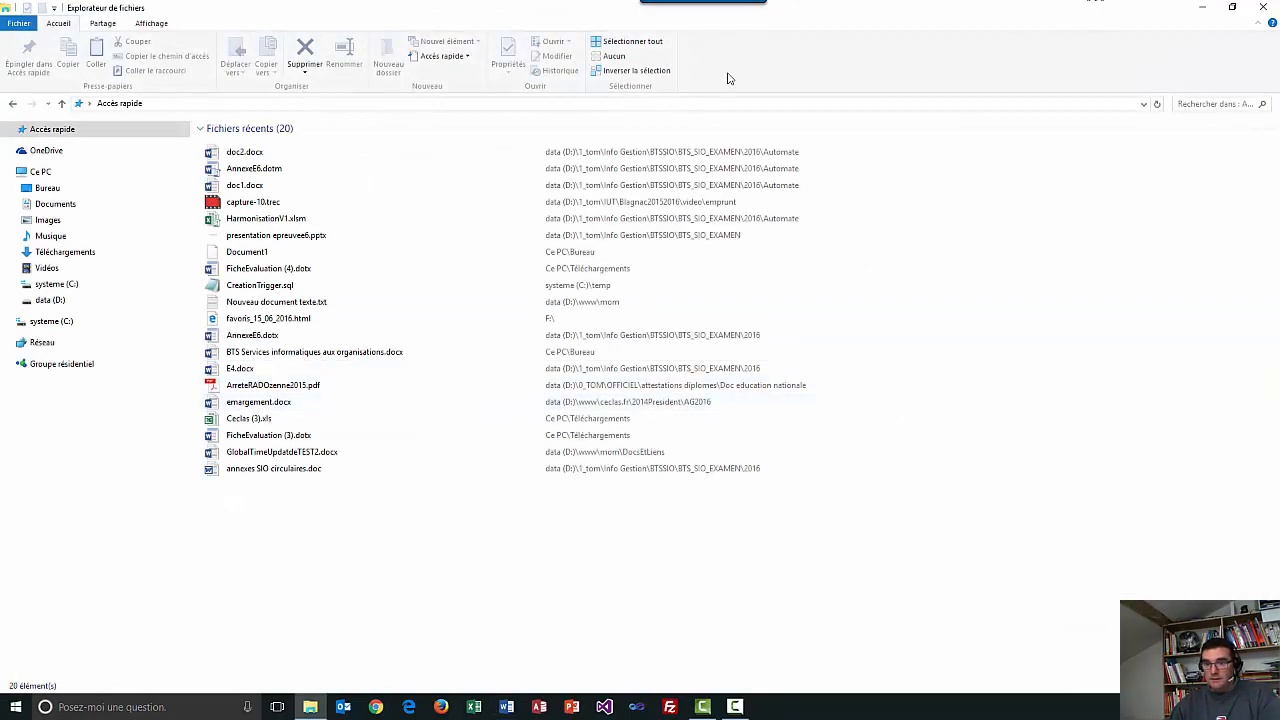
click(1263, 8)
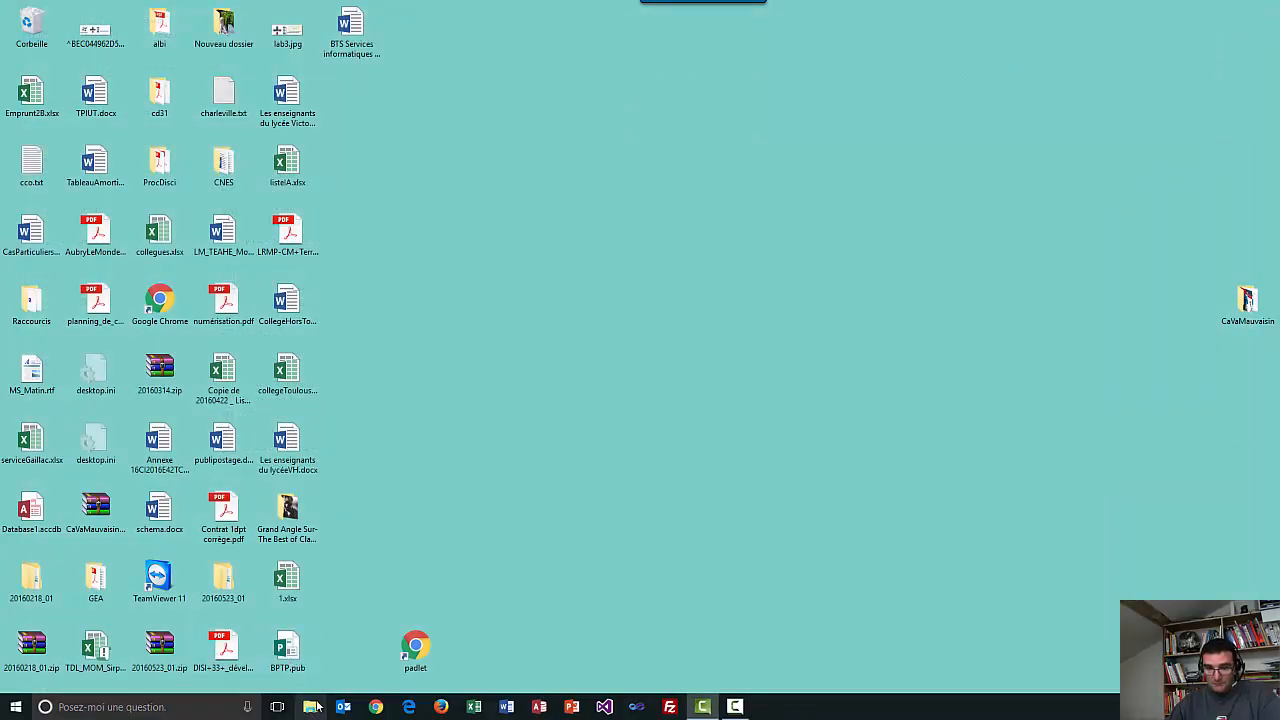
key(super+e)
click(261, 106)
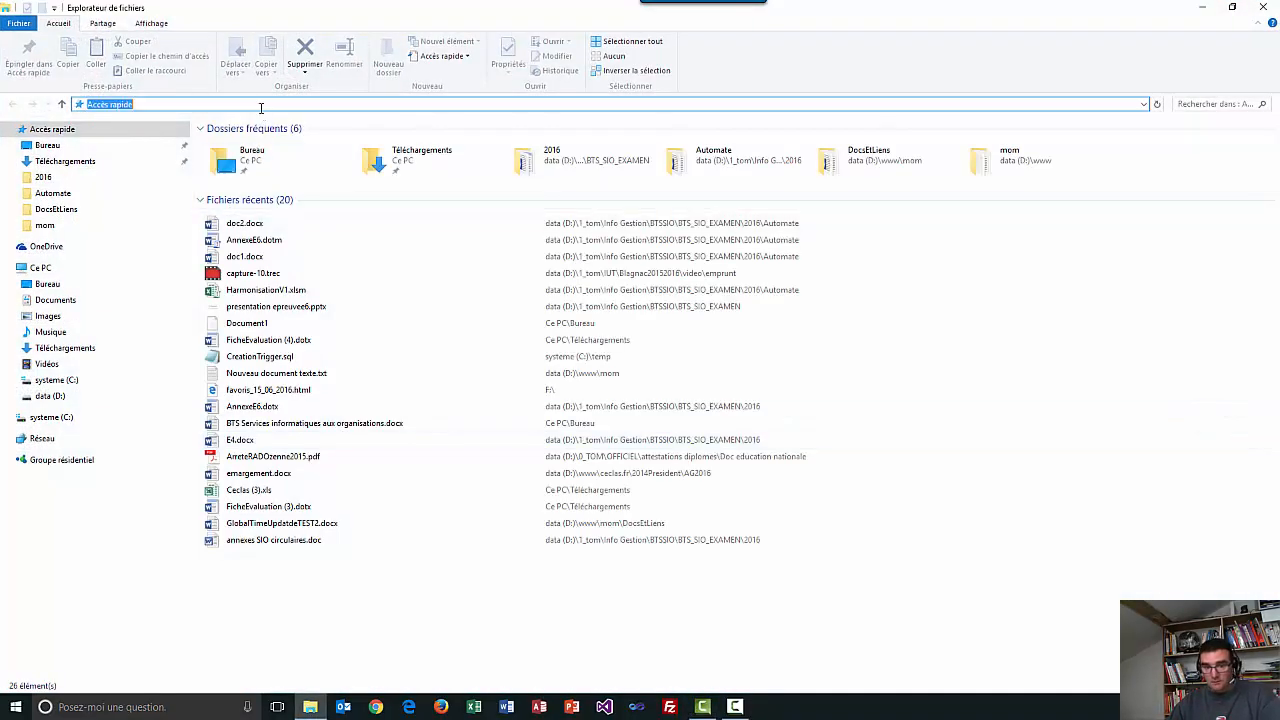
text(D:\1_tom\Info Gestion\BTSSIO\BTS_SIO_EXAMEN\2016\Automate)
key(Return)
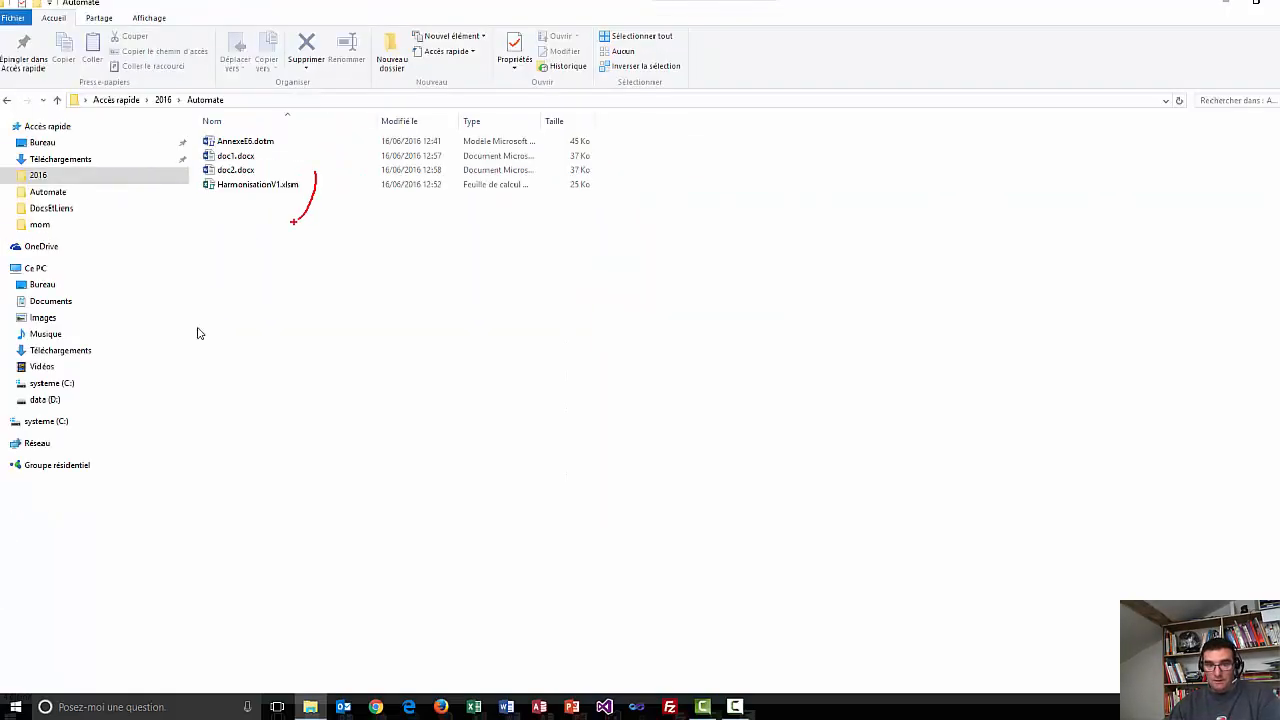
double_click(224, 185)
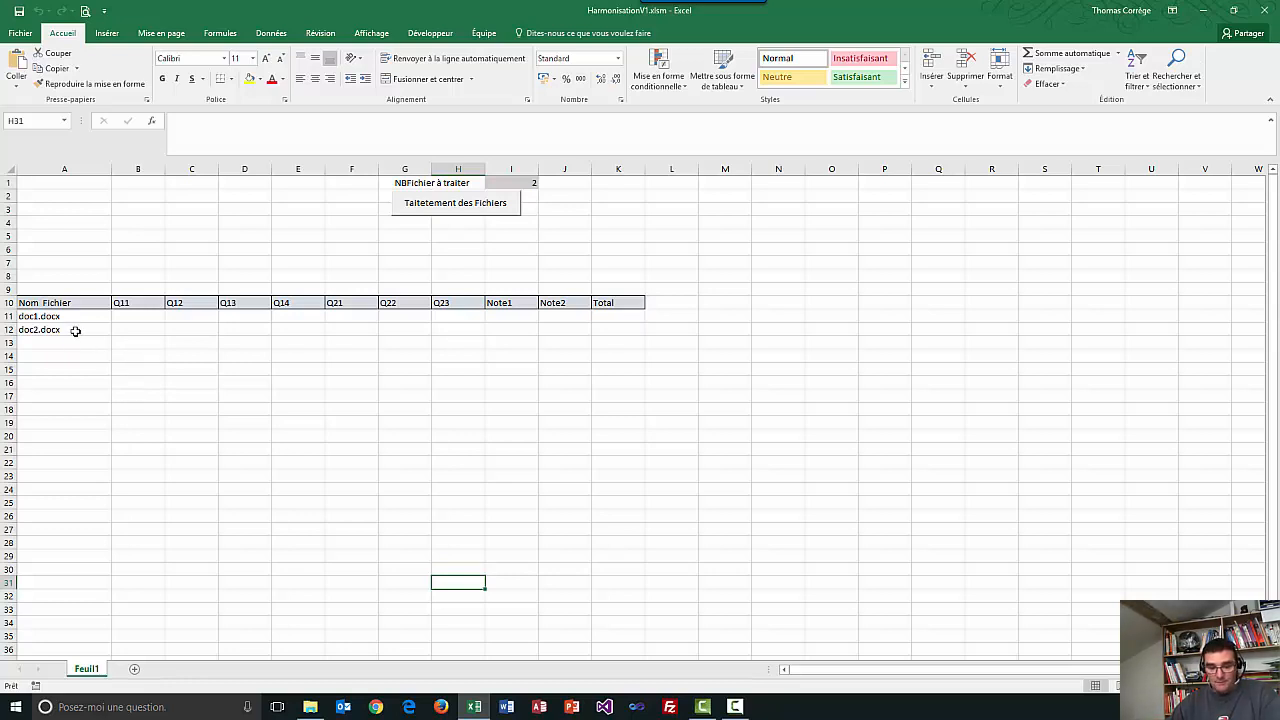
Run the 'Traitement des Fichiers' macro to import doc1.docx and doc2.docx scores.
drag(64, 317, 64, 330)
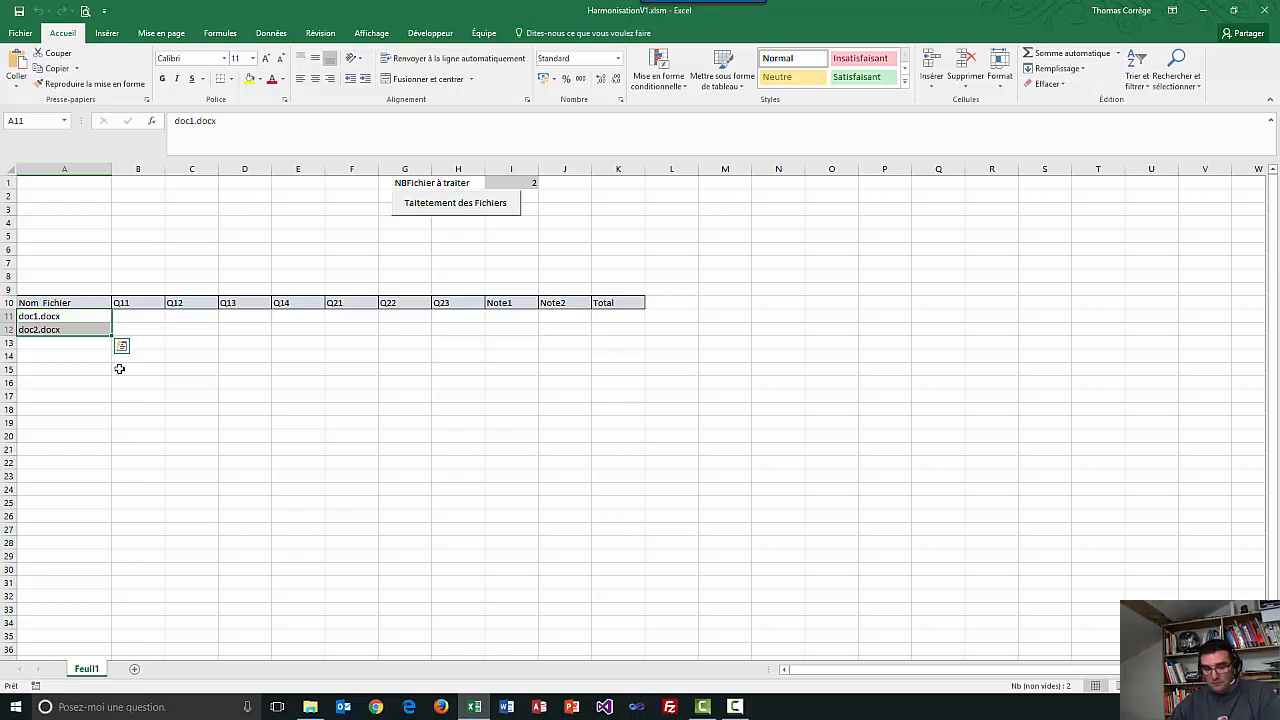
click(345, 248)
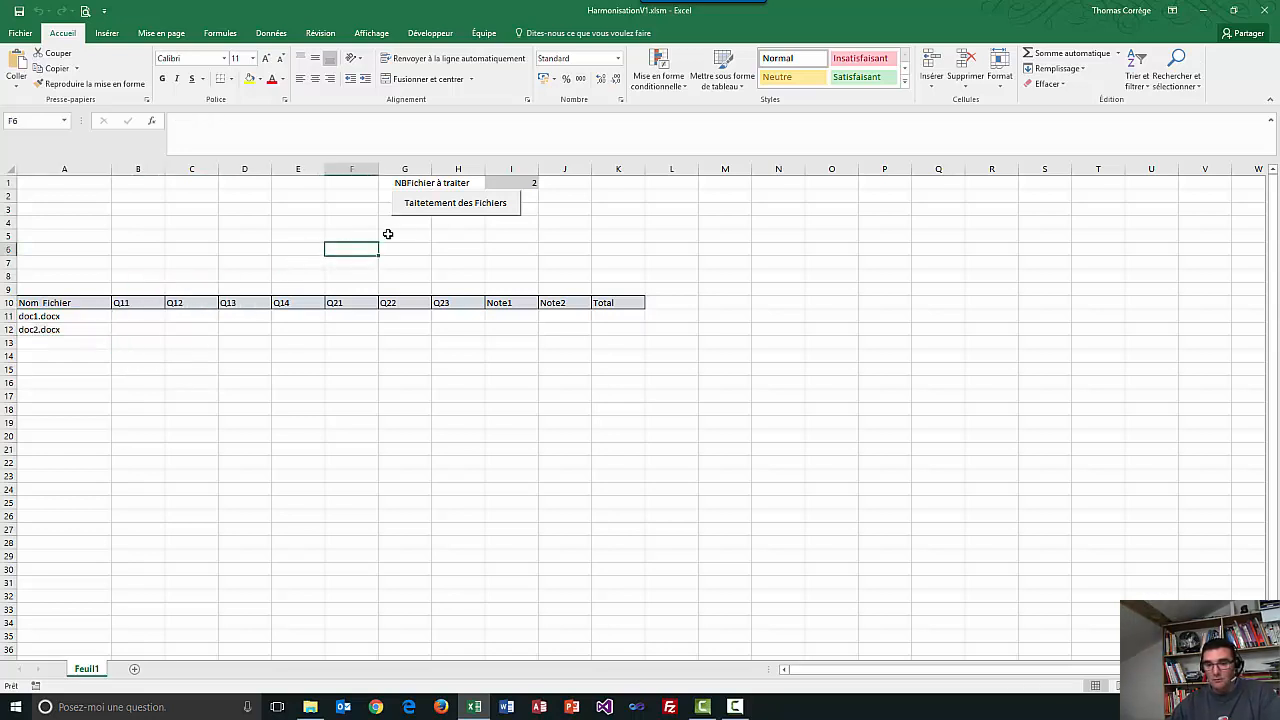
click(423, 205)
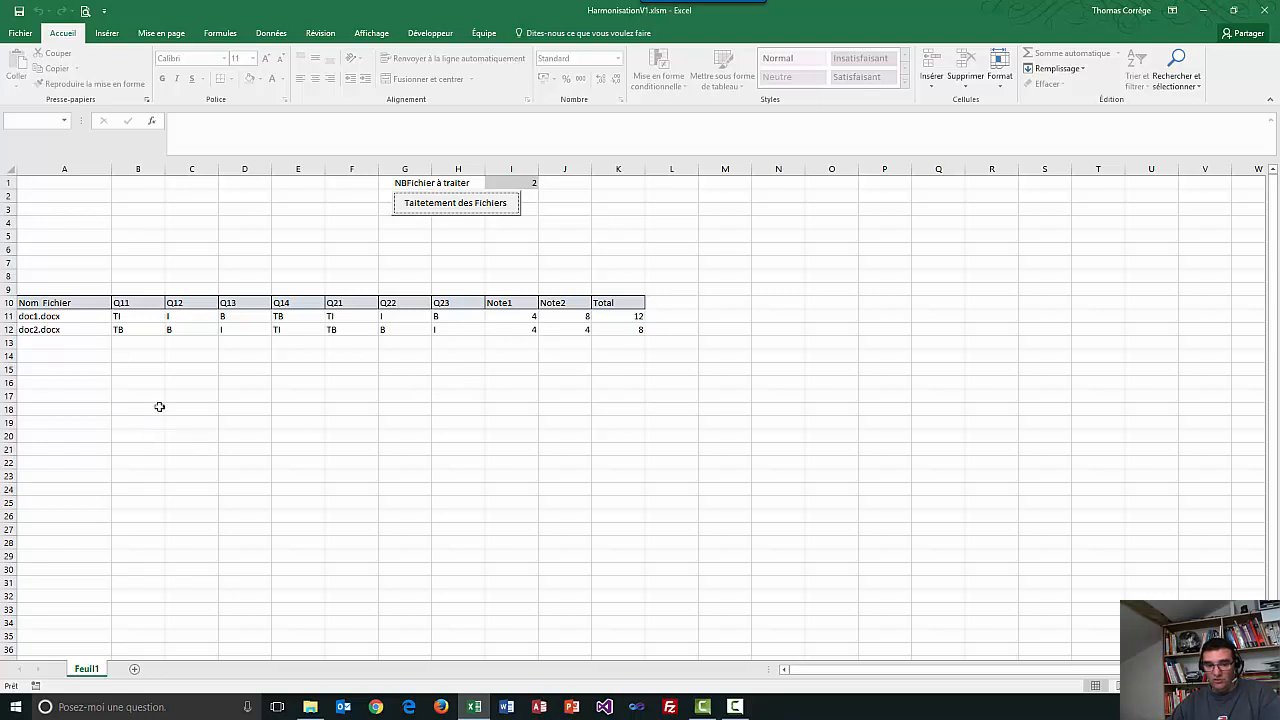
click(132, 328)
click(160, 318)
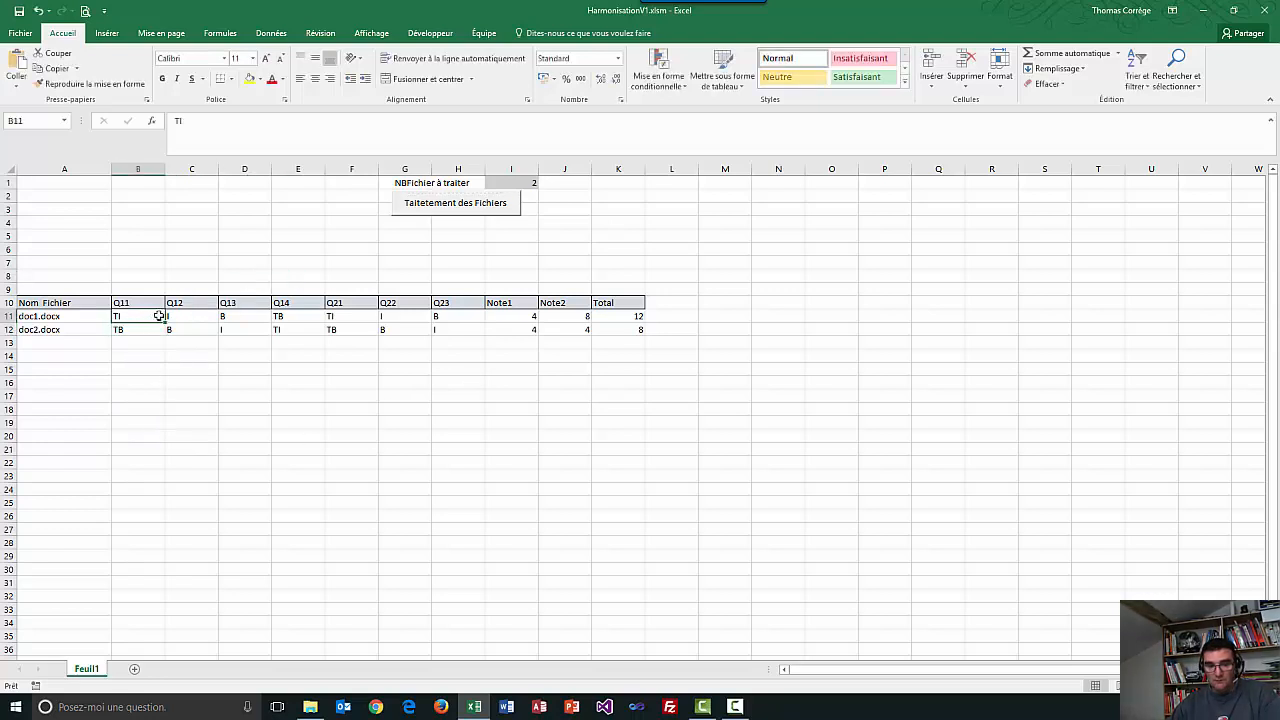
click(174, 317)
click(264, 317)
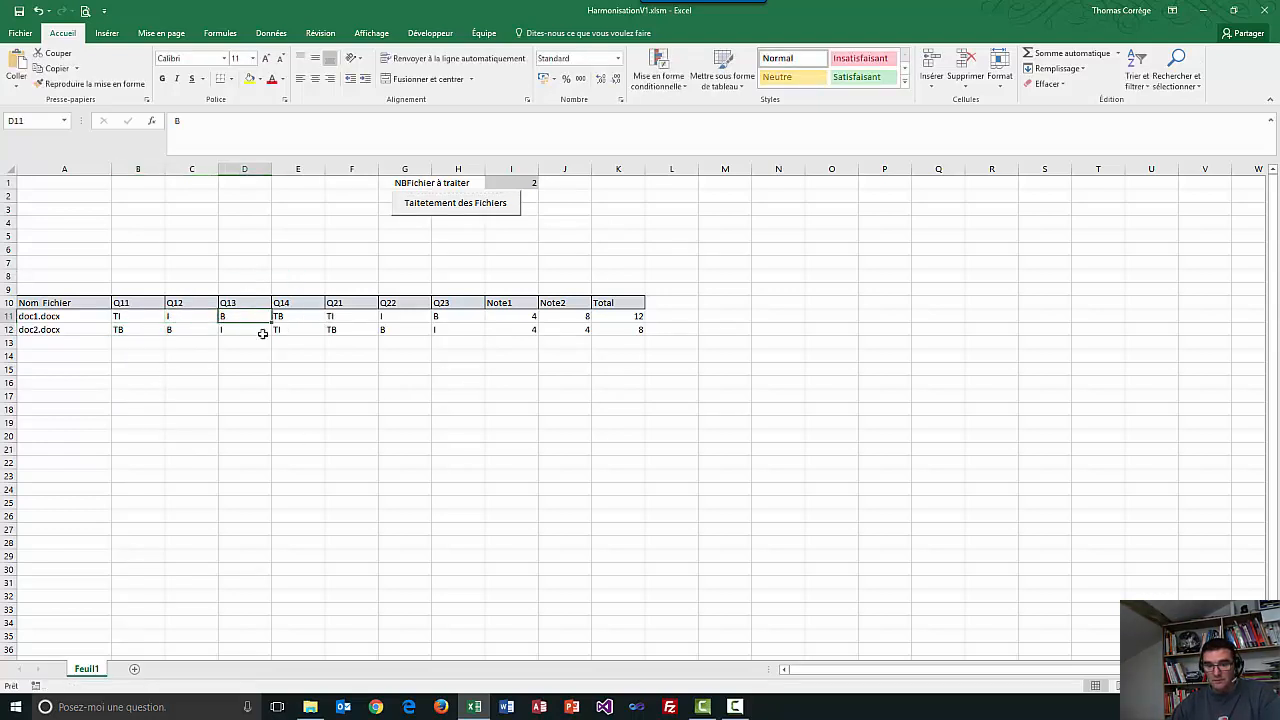
click(145, 331)
click(190, 330)
click(262, 330)
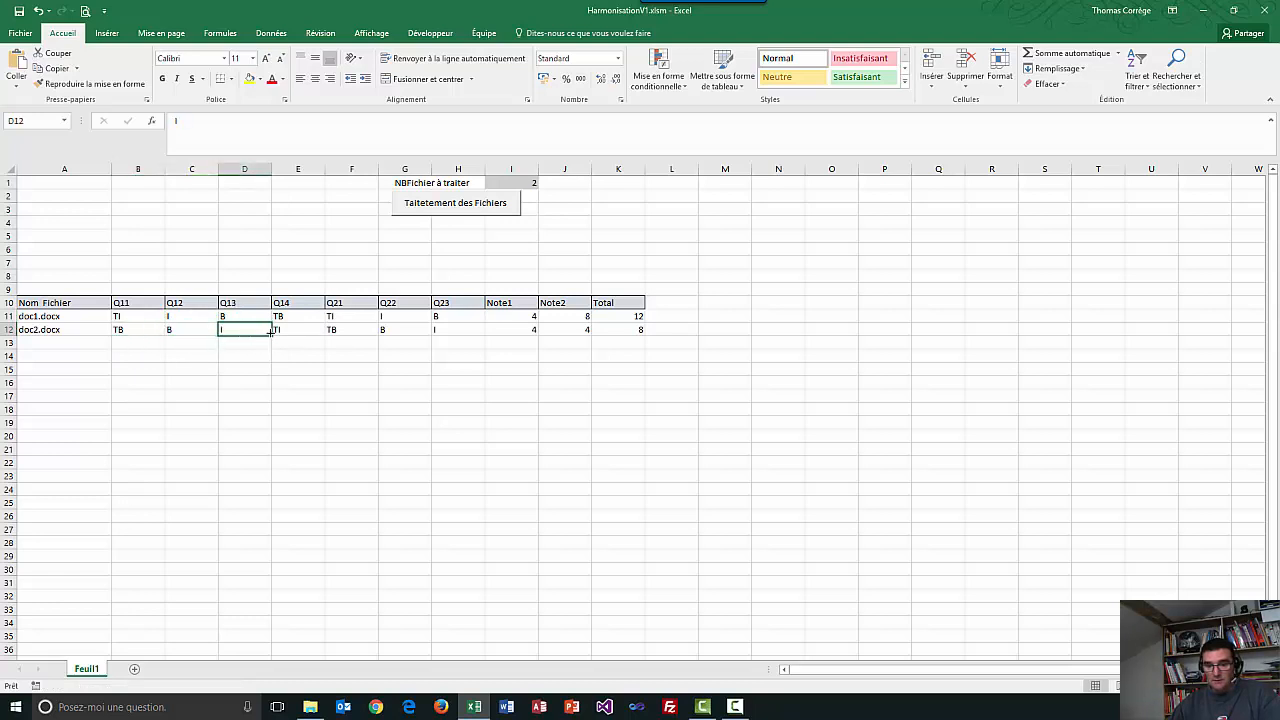
drag(563, 317, 628, 331)
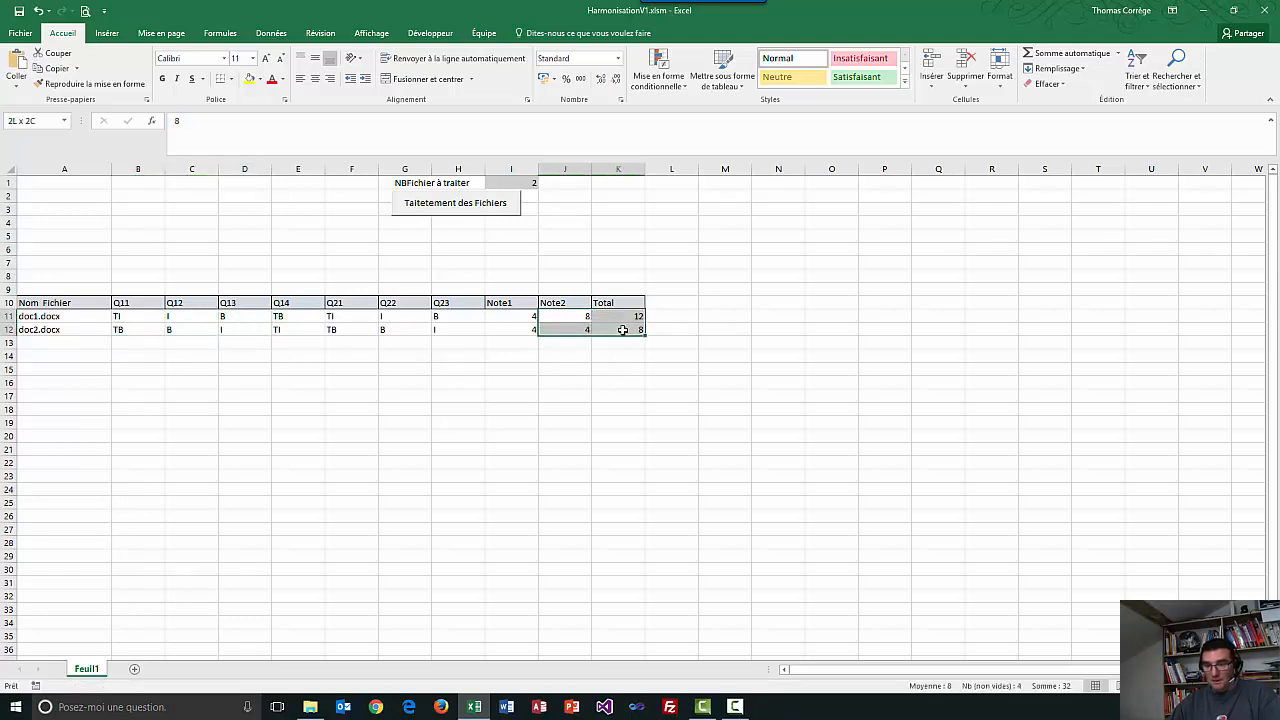
click(610, 434)
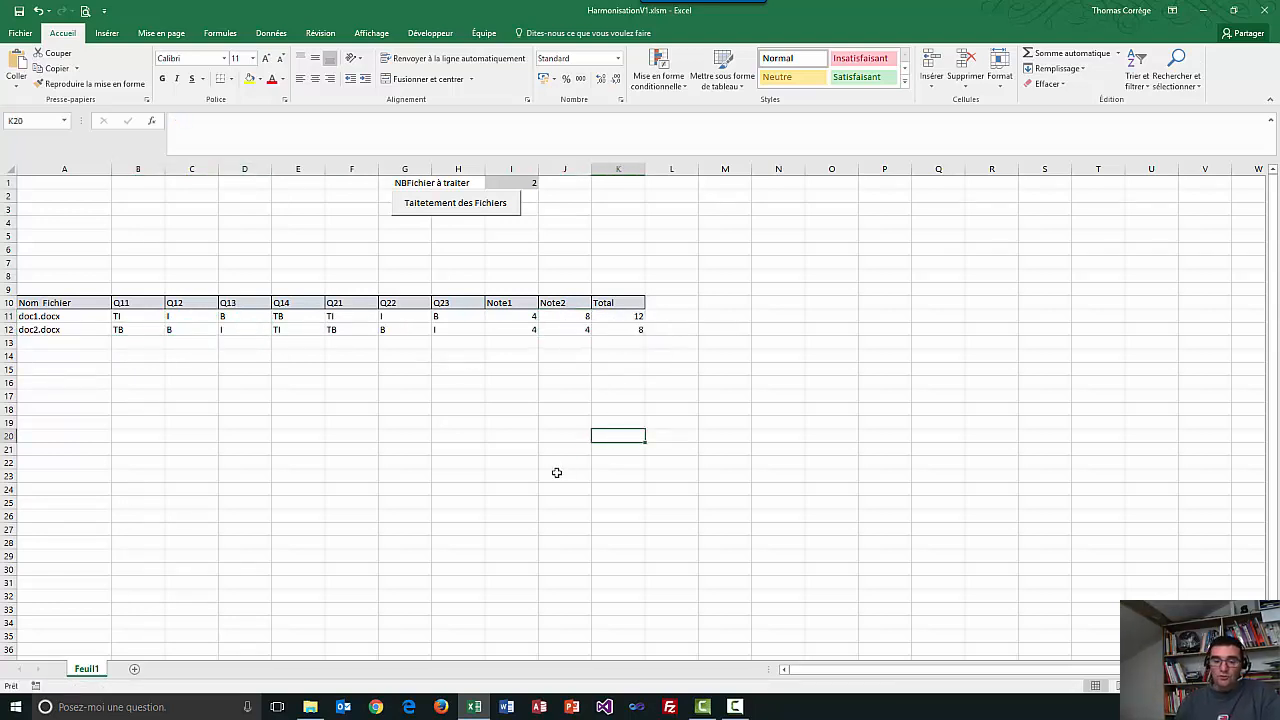